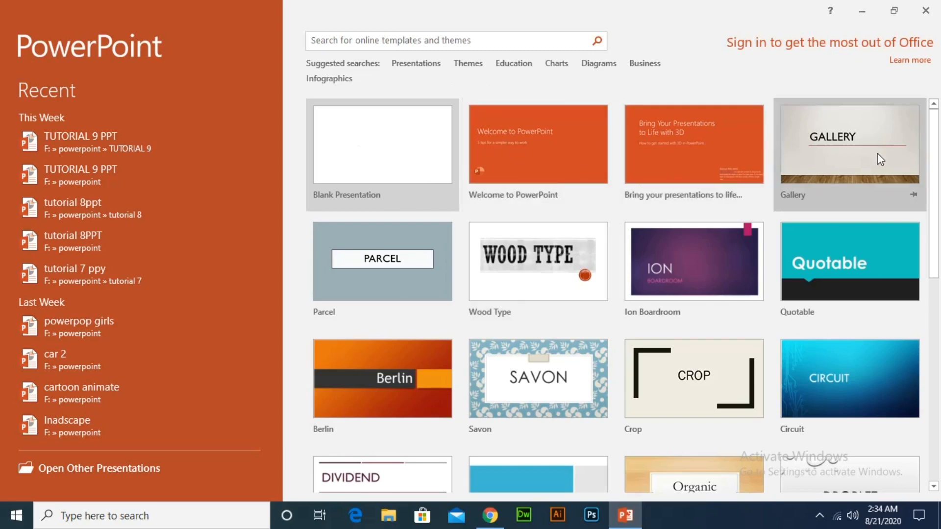
Look through the featured templates and the Presentations template category, and return to the start page.
scroll(754, 281, "down", 10)
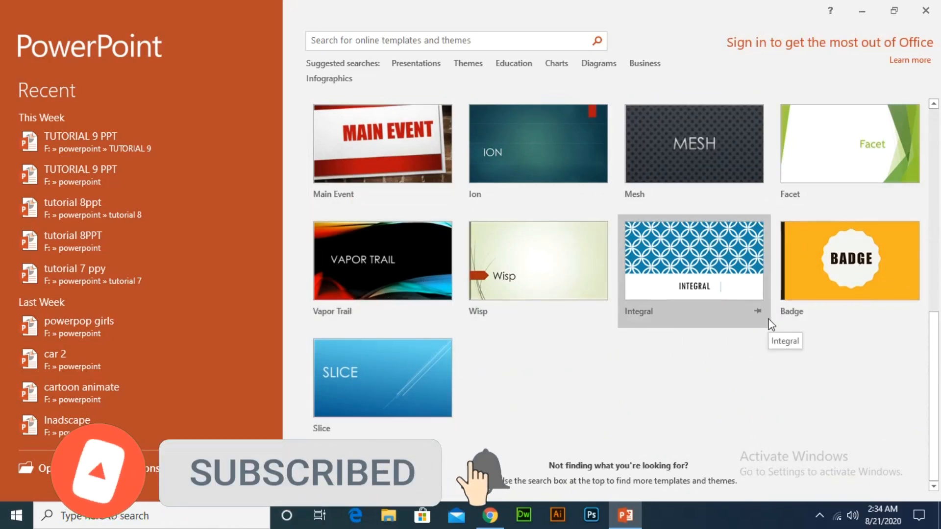
scroll(771, 324, "up", 10)
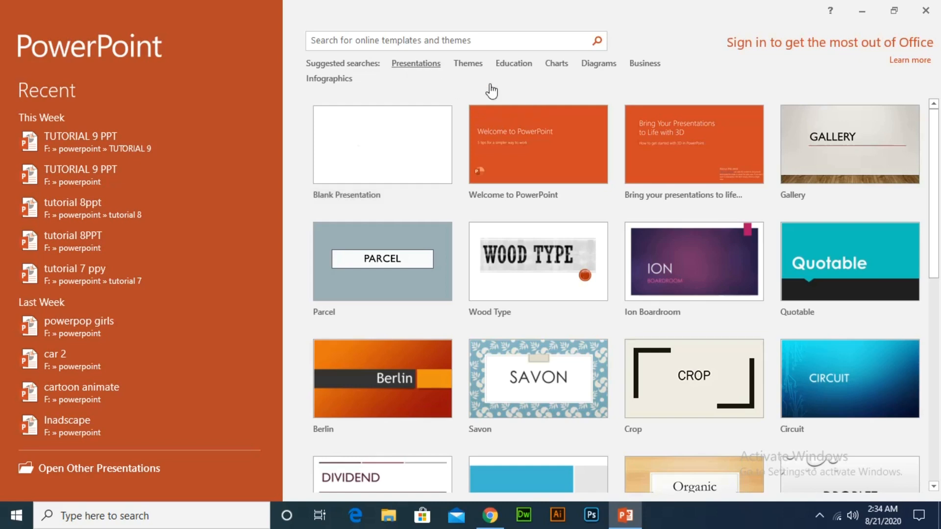
left_click(427, 69)
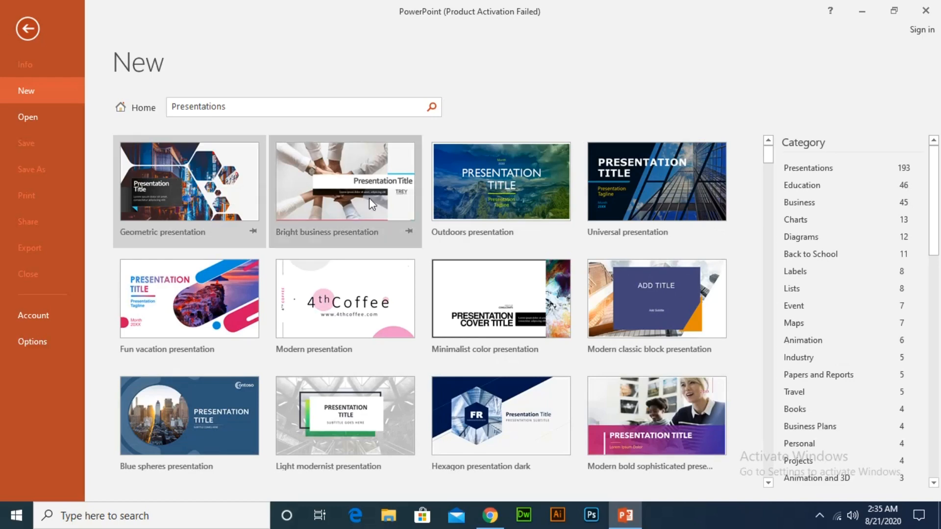
scroll(608, 200, "down", 1)
scroll(604, 195, "down", 1)
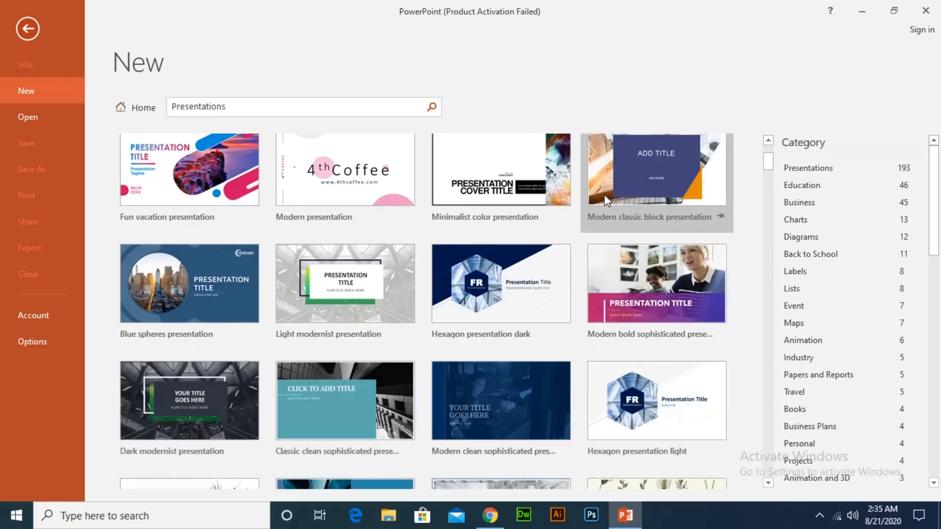
scroll(269, 305, "down", 2)
scroll(321, 369, "down", 3)
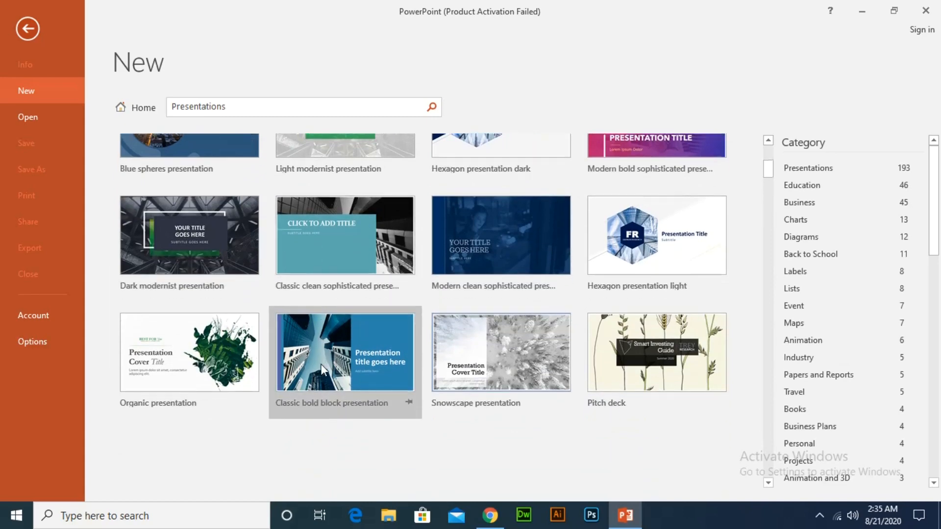
scroll(322, 370, "up", 6)
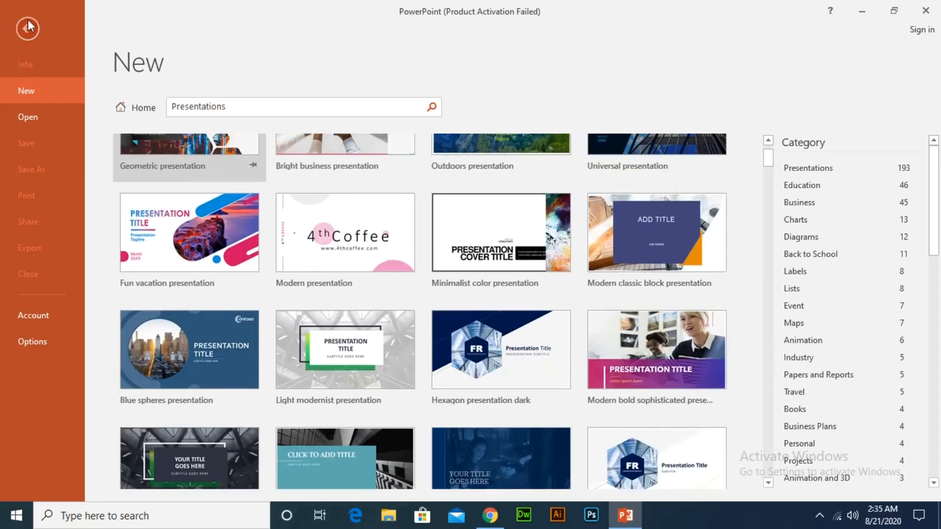
left_click(28, 27)
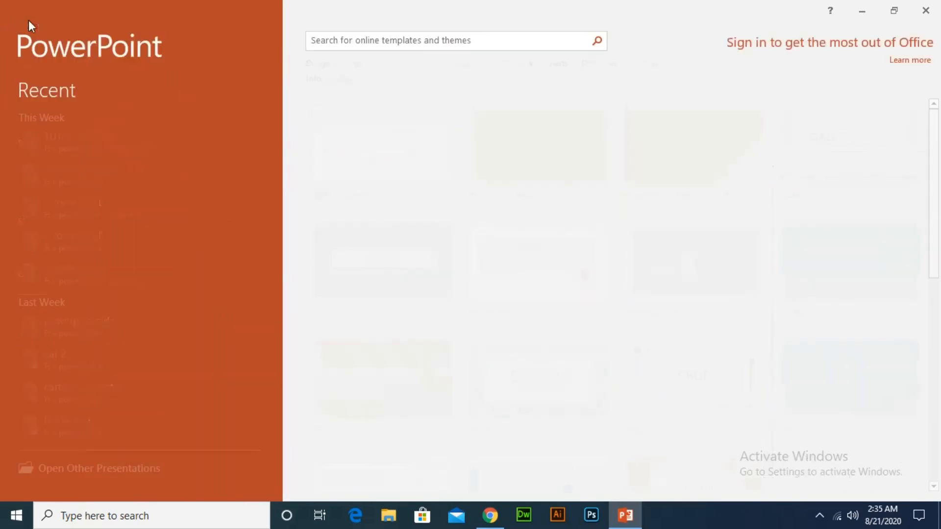
Look through the templates suggested under Themes and return to the start page.
left_click(468, 63)
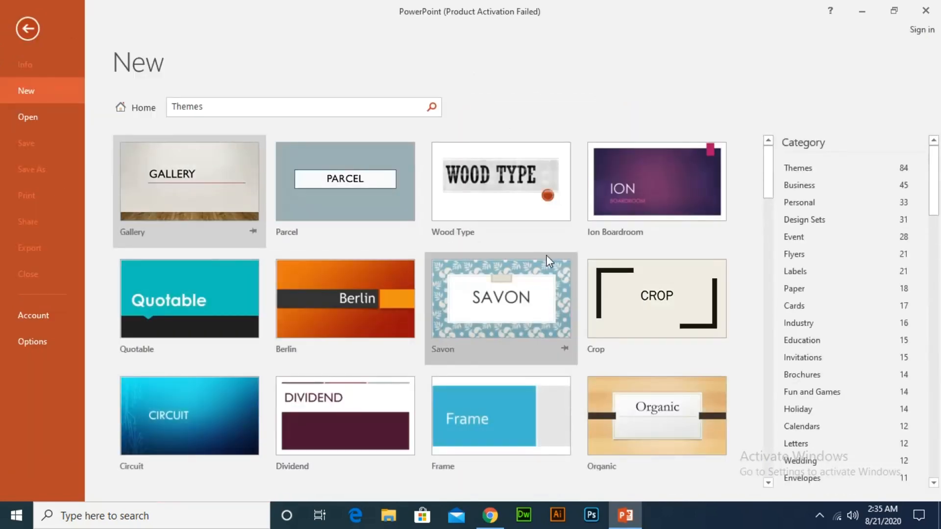
scroll(373, 259, "down", 2)
scroll(375, 263, "down", 2)
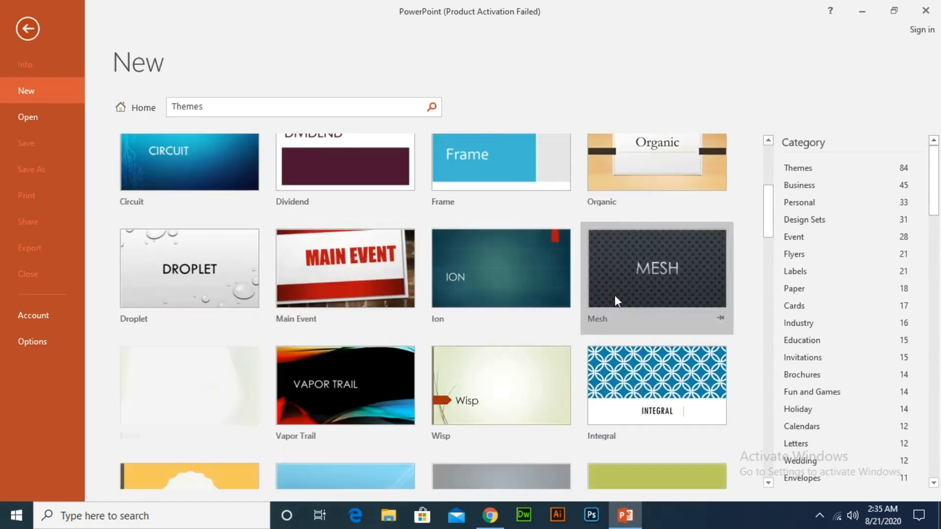
scroll(544, 338, "down", 1)
scroll(553, 355, "down", 1)
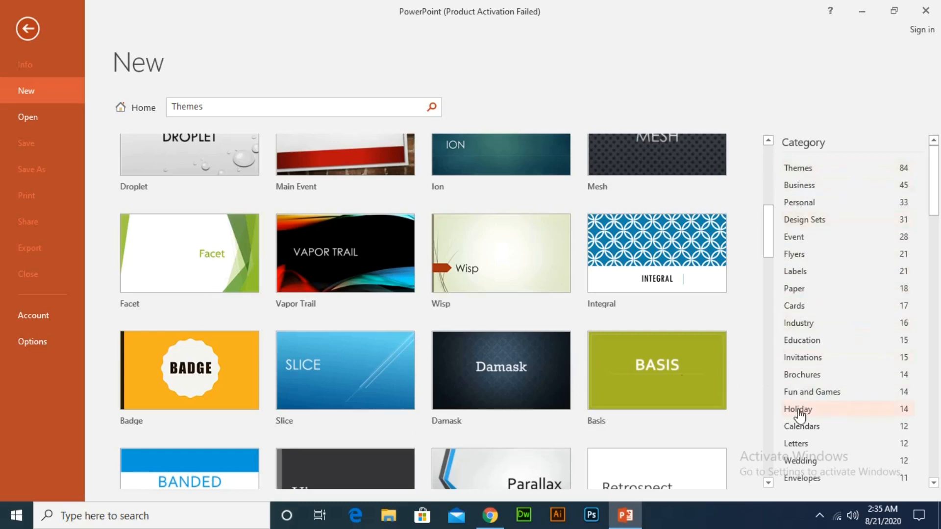
left_click(28, 28)
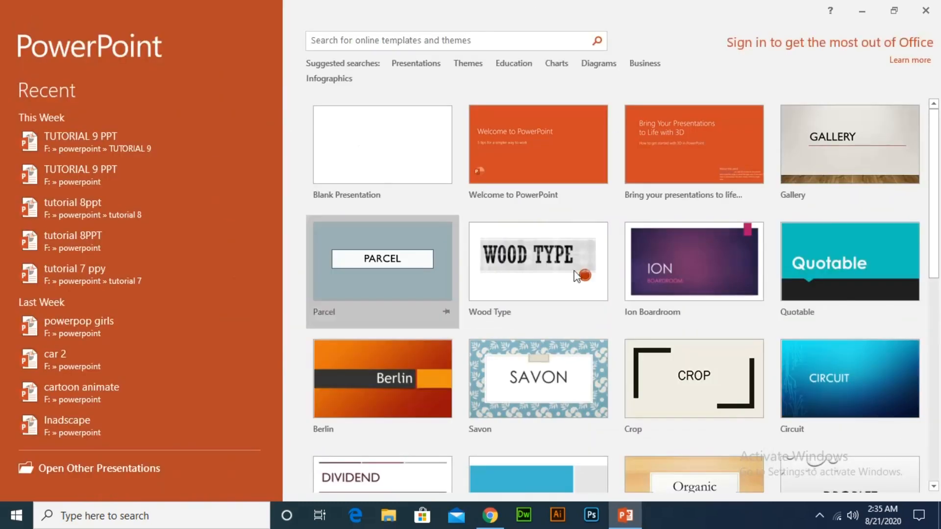
Look through the templates suggested under Education and return to the start page.
left_click(513, 64)
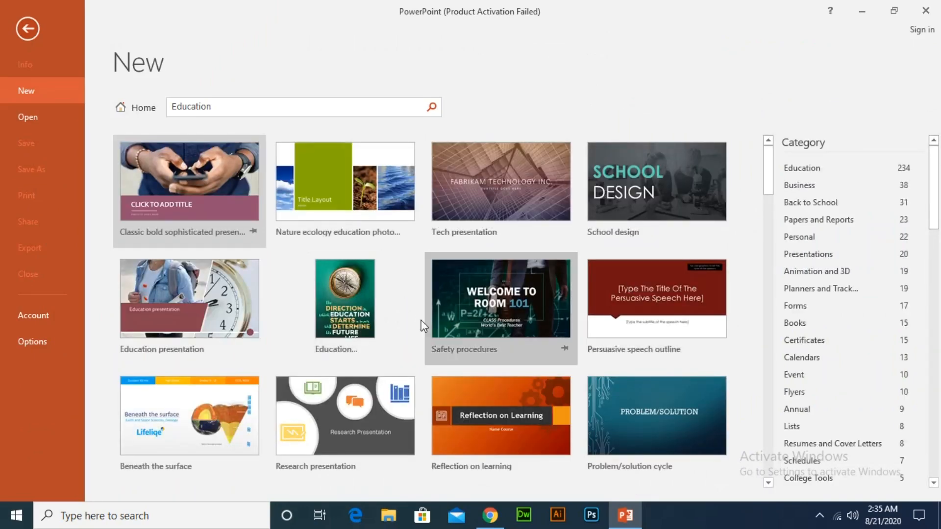
scroll(241, 283, "down", 7)
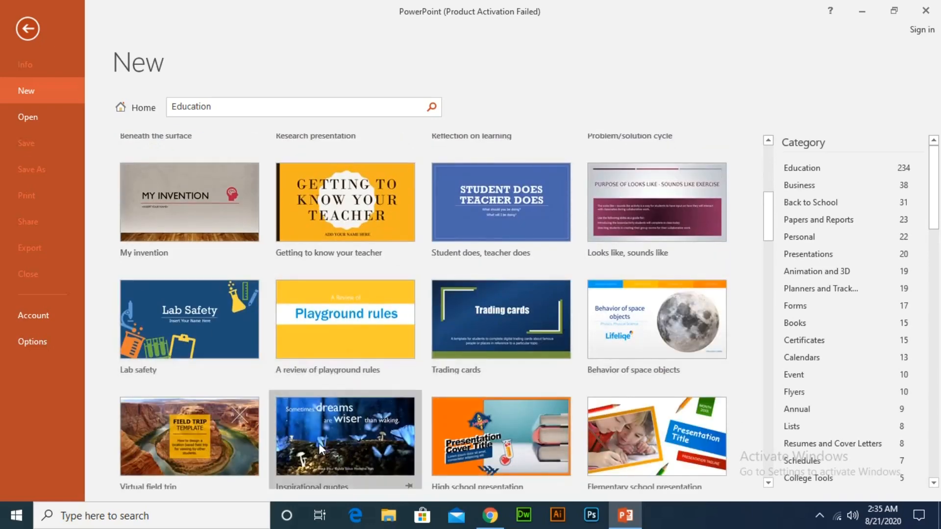
scroll(211, 398, "down", 1)
scroll(210, 398, "down", 3)
scroll(316, 392, "down", 3)
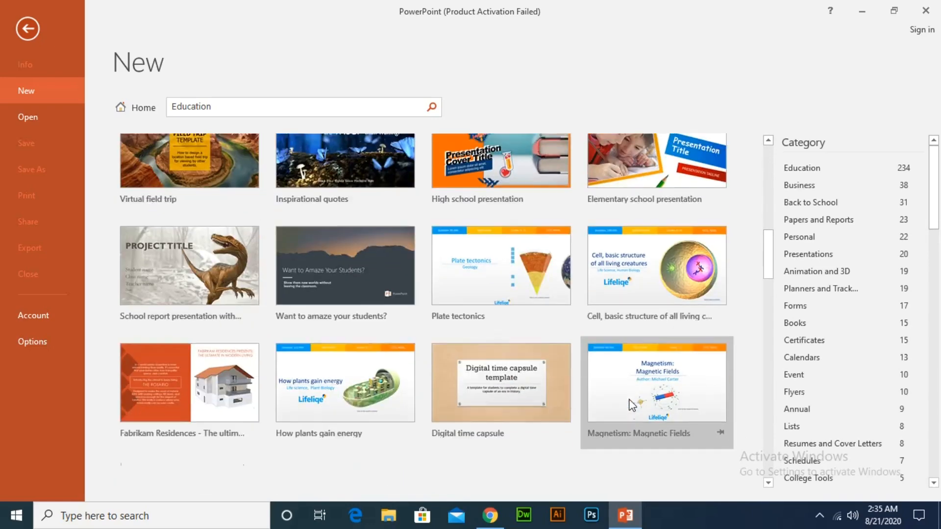
scroll(502, 293, "up", 12)
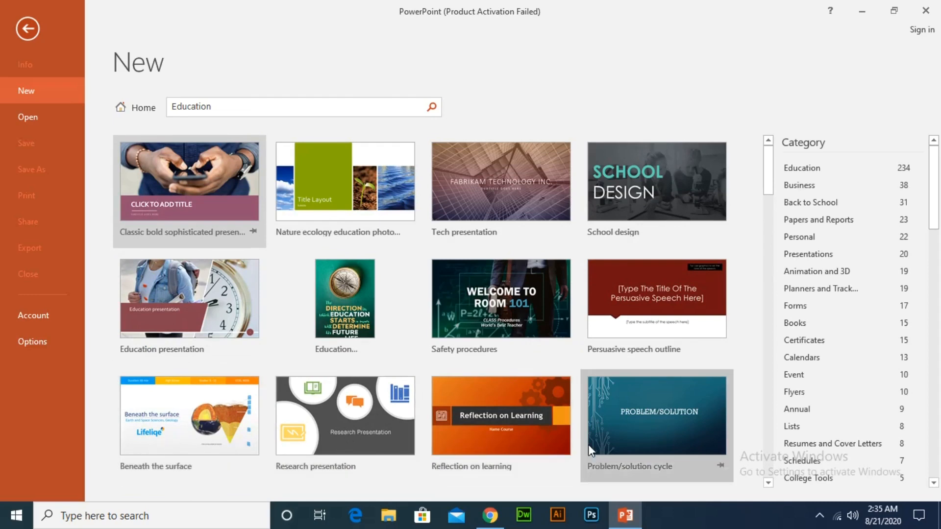
left_click(28, 29)
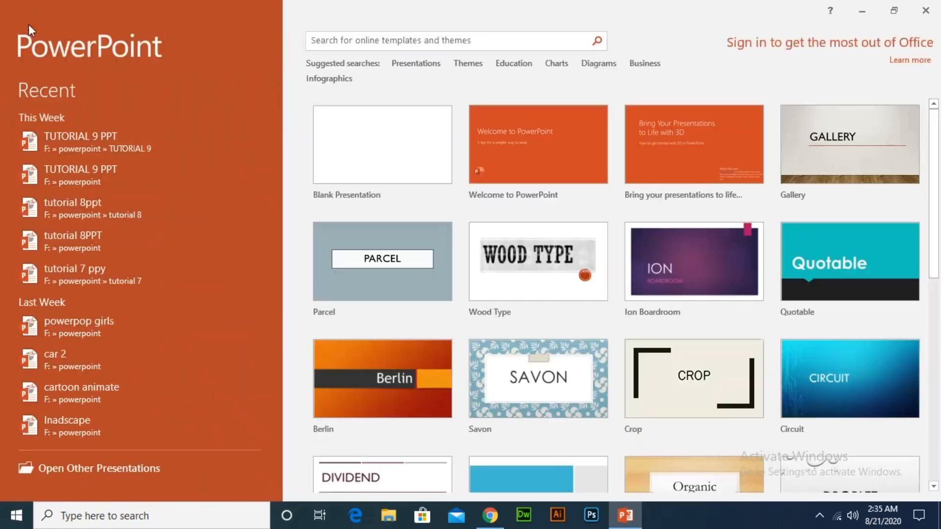
Look through the templates suggested under Charts and return to the start page.
left_click(556, 63)
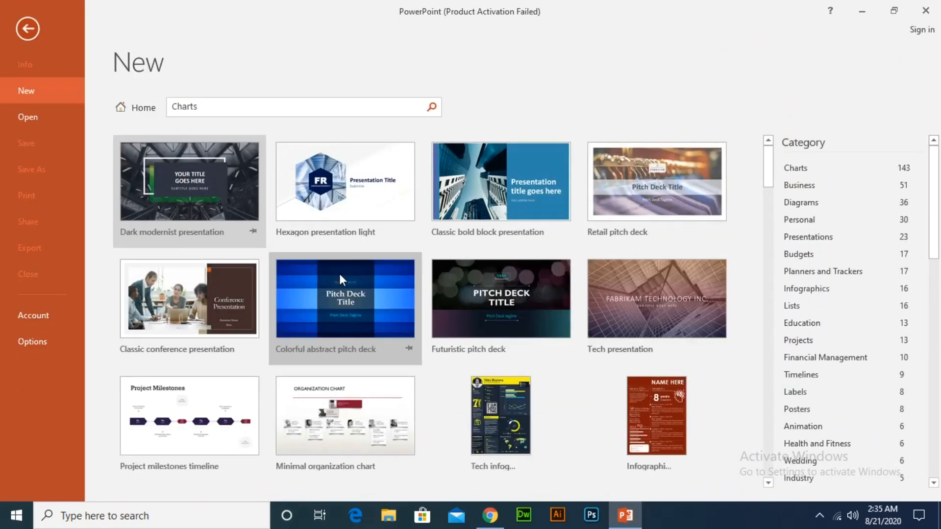
scroll(615, 396, "down", 2)
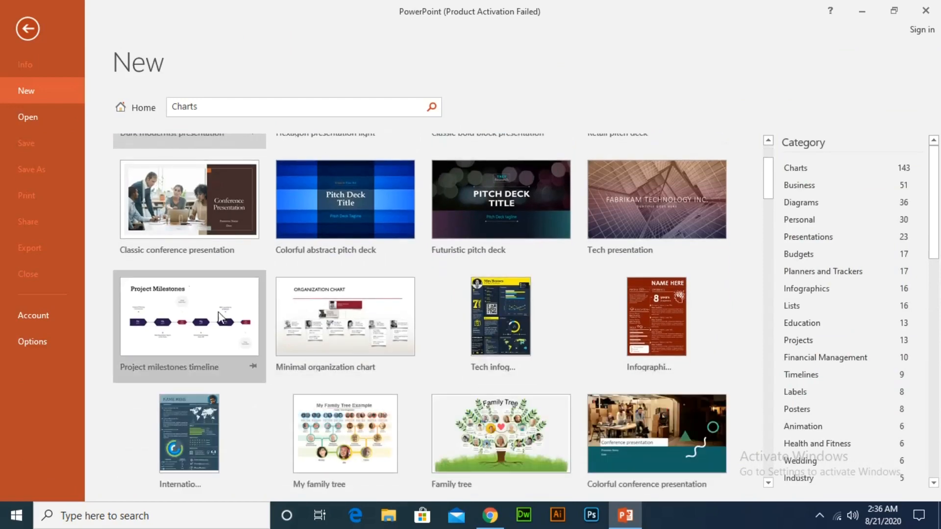
scroll(686, 400, "down", 3)
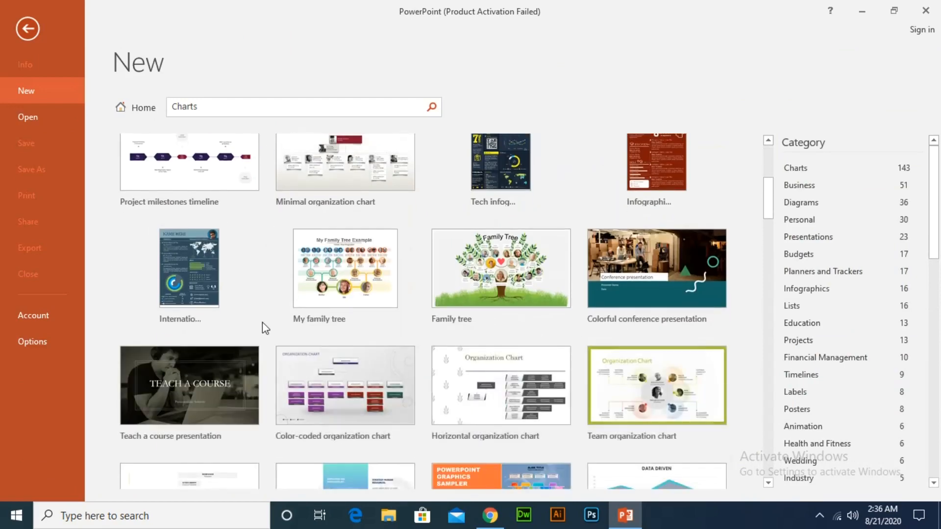
scroll(314, 362, "down", 2)
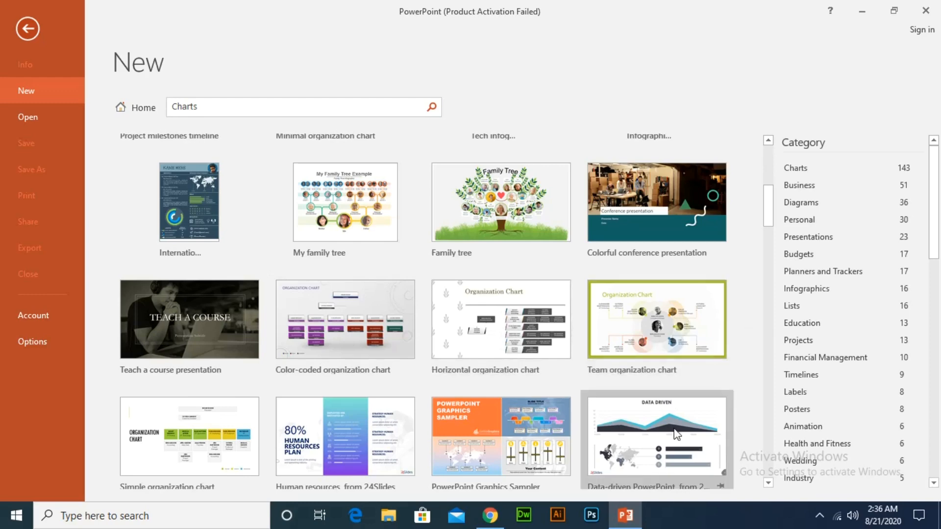
scroll(656, 441, "down", 2)
scroll(588, 411, "down", 1)
scroll(526, 361, "down", 3)
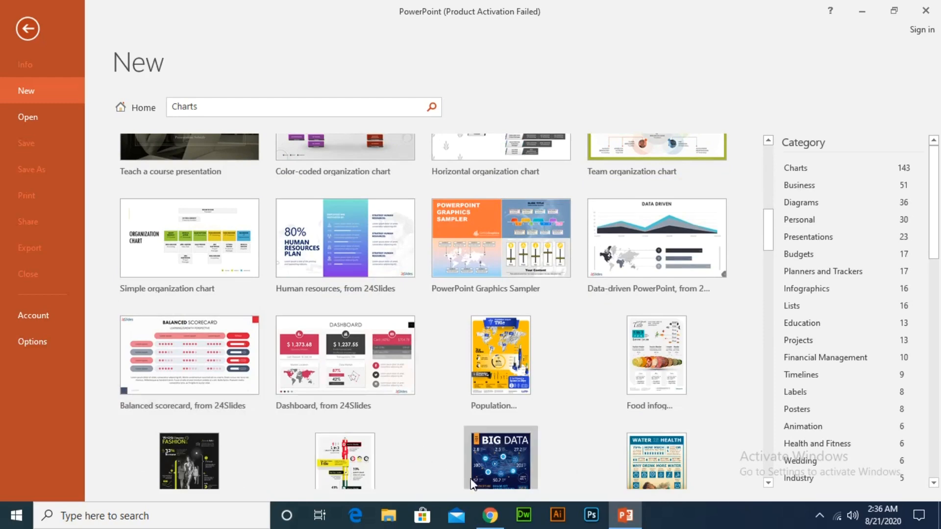
left_click(31, 33)
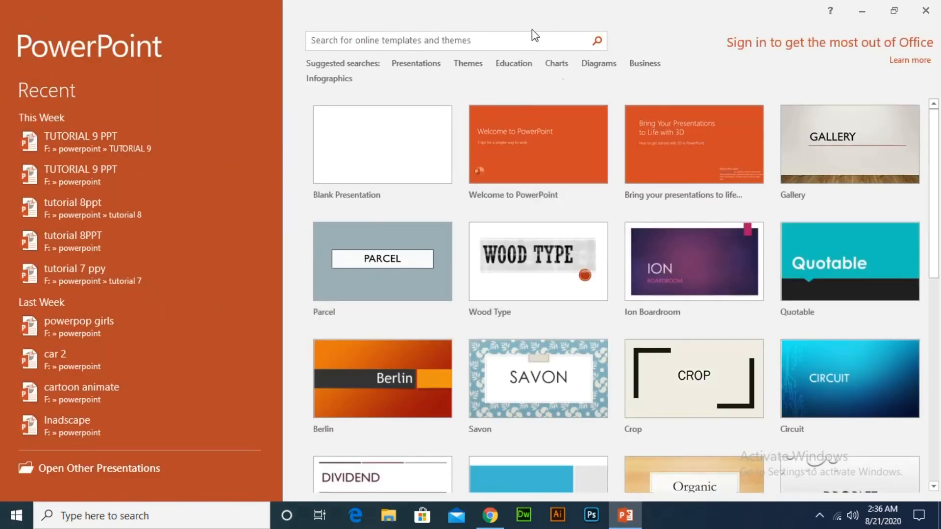
Create a blank presentation and delete the title and subtitle placeholders from its first slide.
left_click(386, 170)
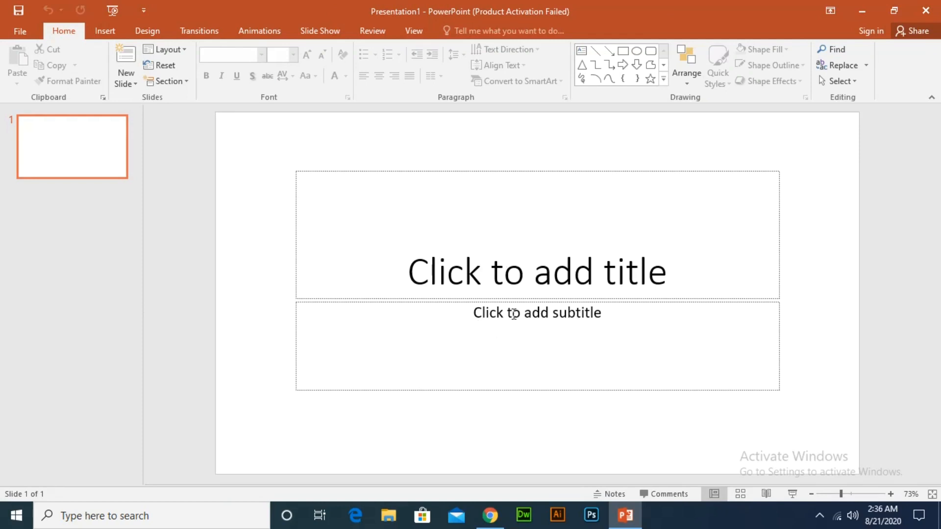
left_click(296, 244)
left_click(294, 246)
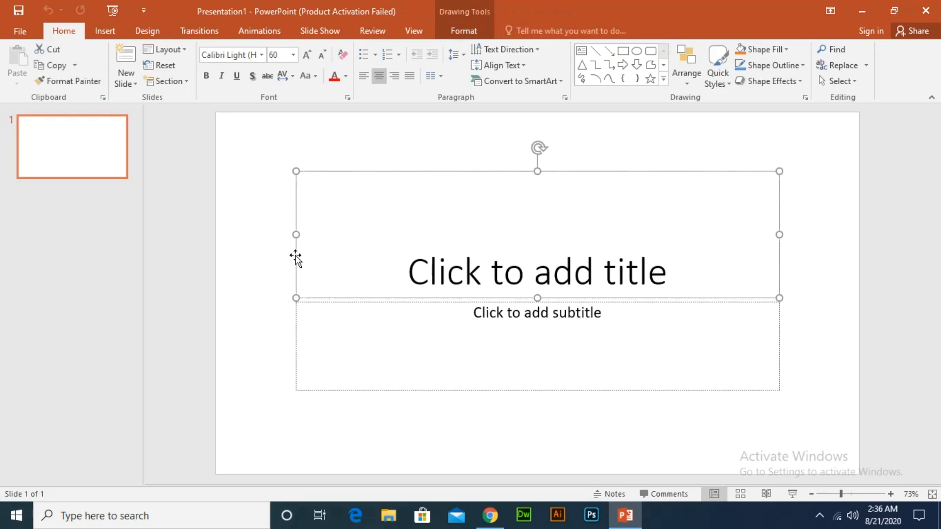
key("Delete")
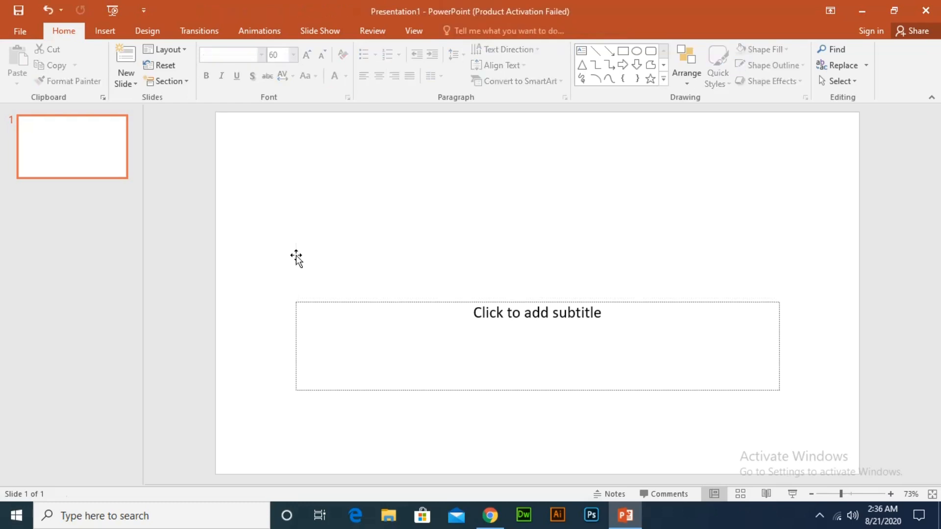
left_click(296, 330)
key("Delete")
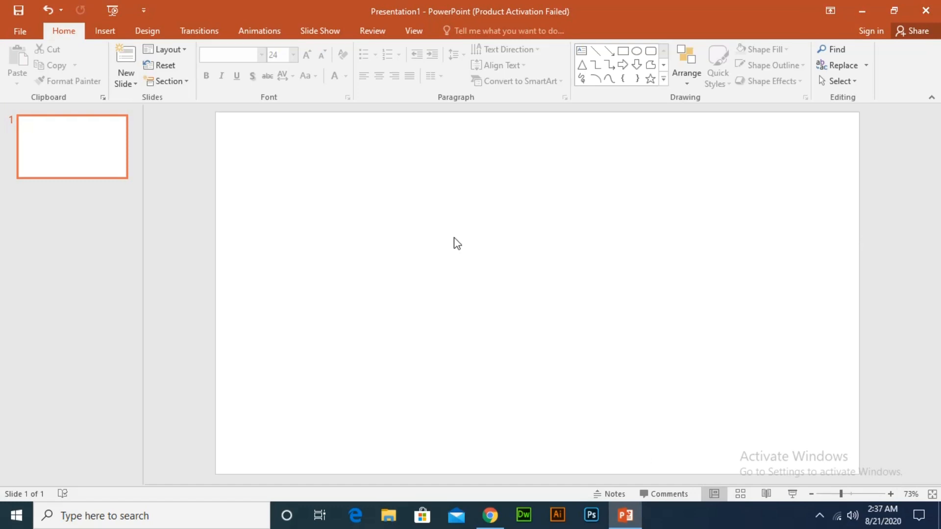
View the presentation's file information page and return to the slide.
left_click(20, 32)
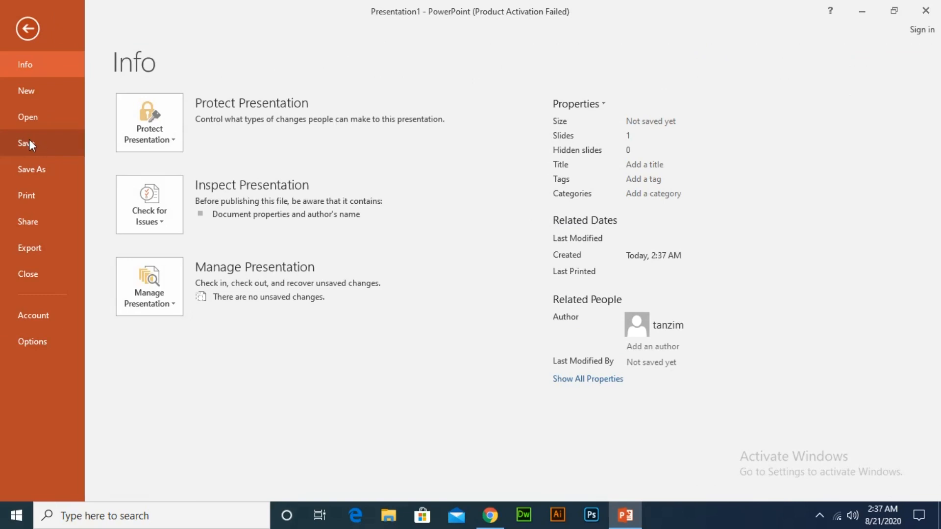
left_click(30, 30)
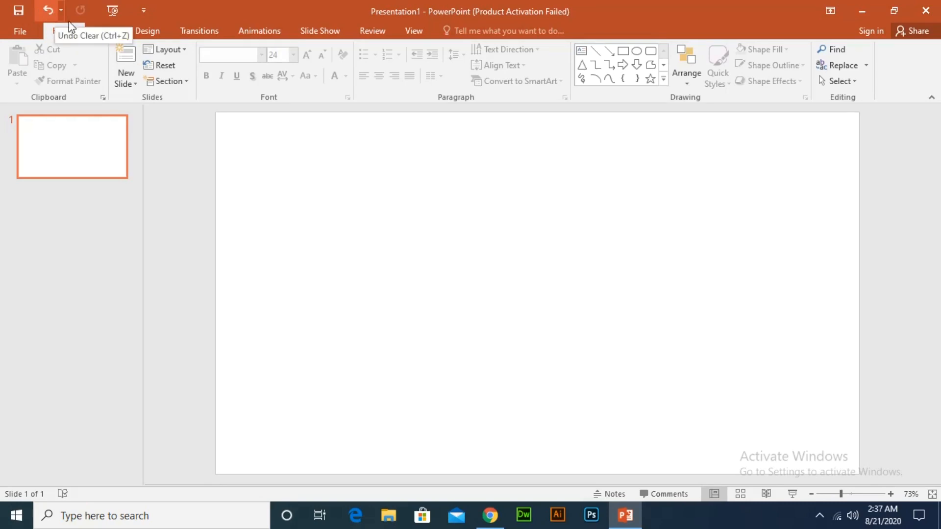
Draw a trial rectangle across the middle of the empty slide and undo it.
left_click(625, 57)
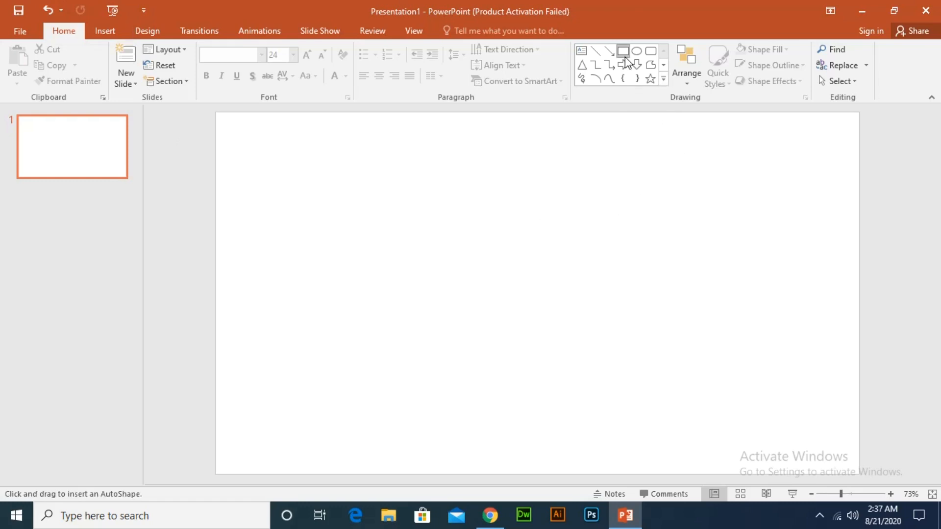
left_click_drag(390, 222, 723, 418)
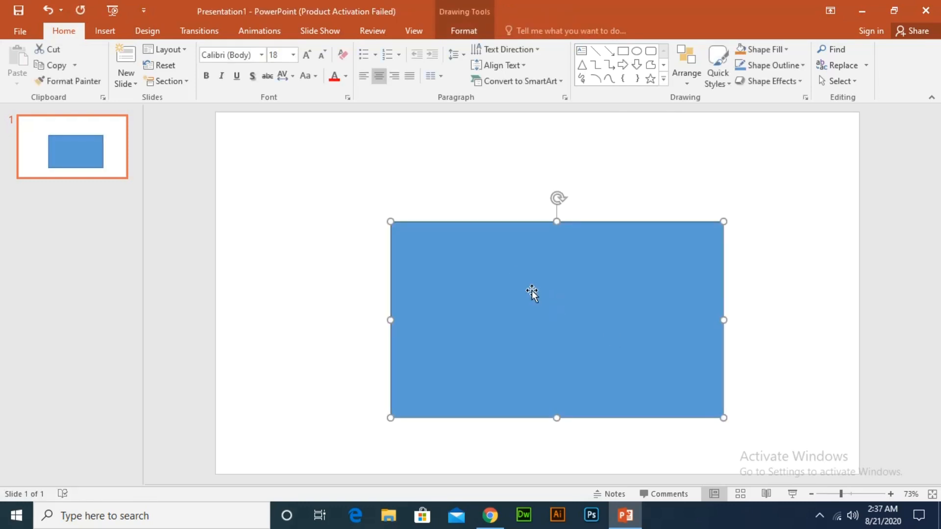
key("ctrl+z")
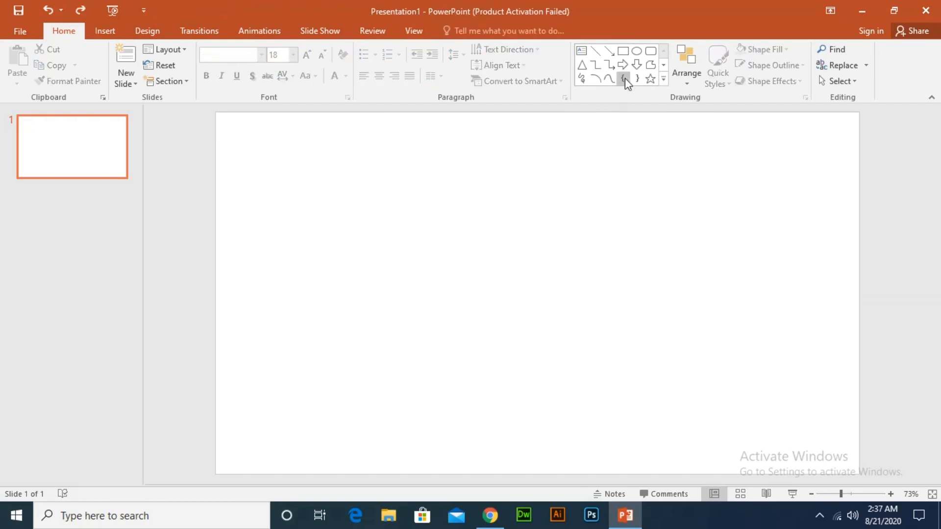
Draw a wide rectangle slightly right of the slide's centre, undo and redo its insertion, and leave it deselected.
left_click(624, 51)
left_click_drag(439, 199, 726, 379)
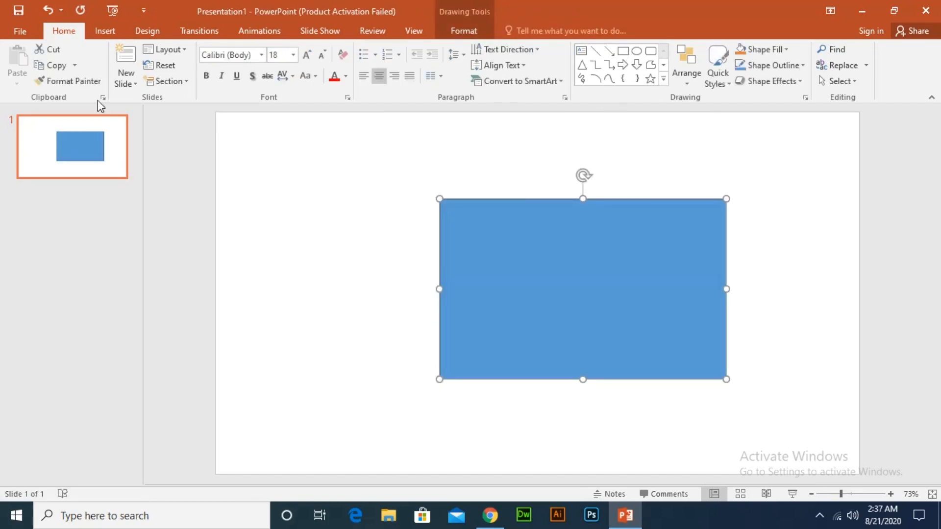
left_click(48, 10)
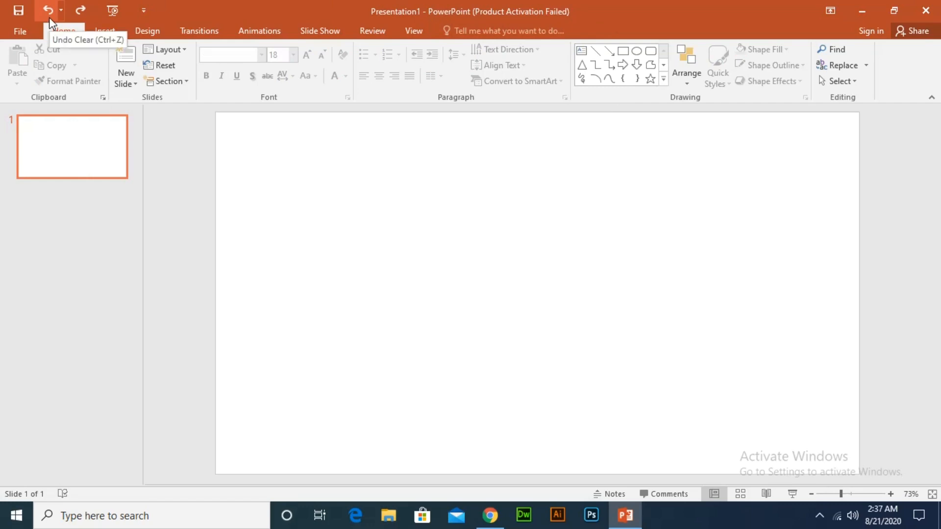
left_click(75, 13)
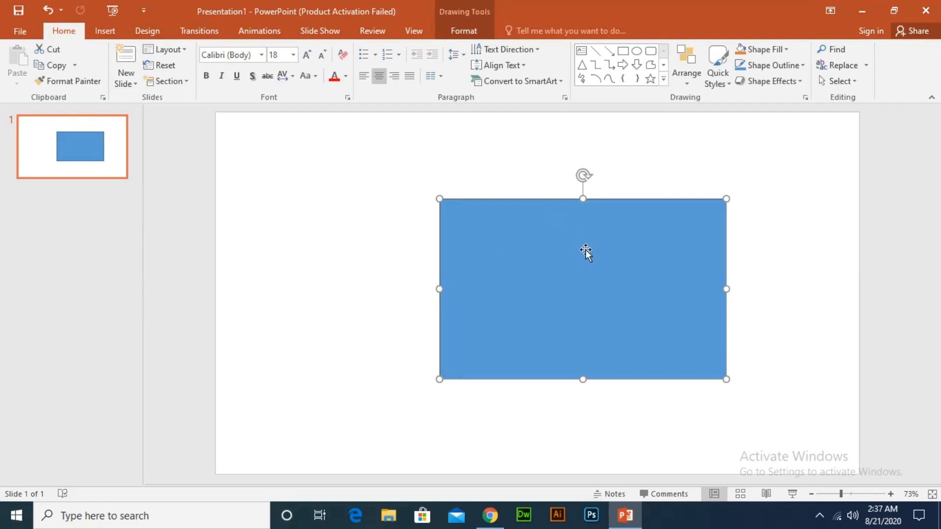
left_click(375, 230)
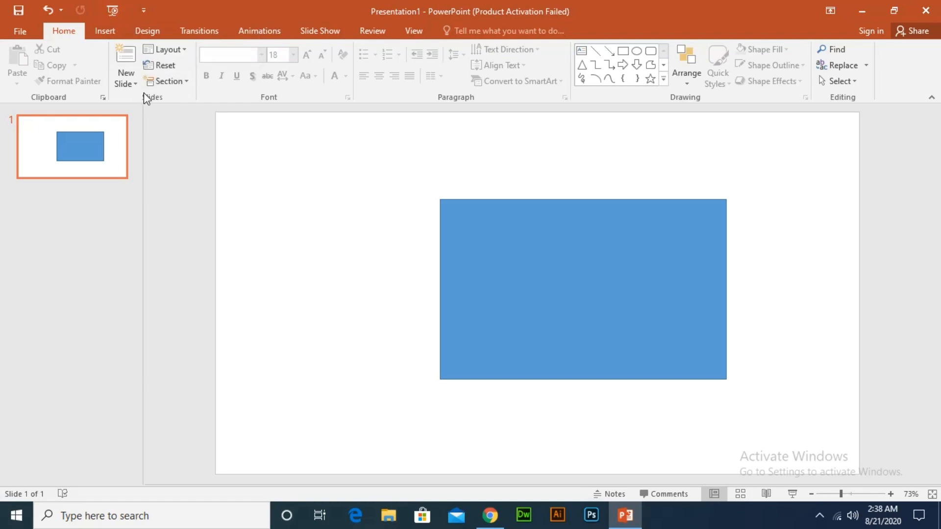
Add a second slide with the Blank layout and draw a large circle near its centre.
left_click(126, 83)
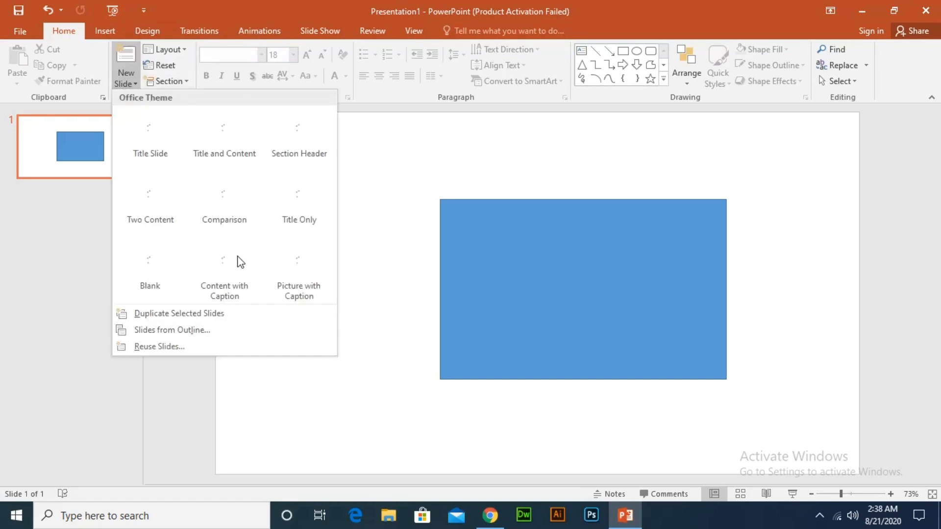
left_click(142, 271)
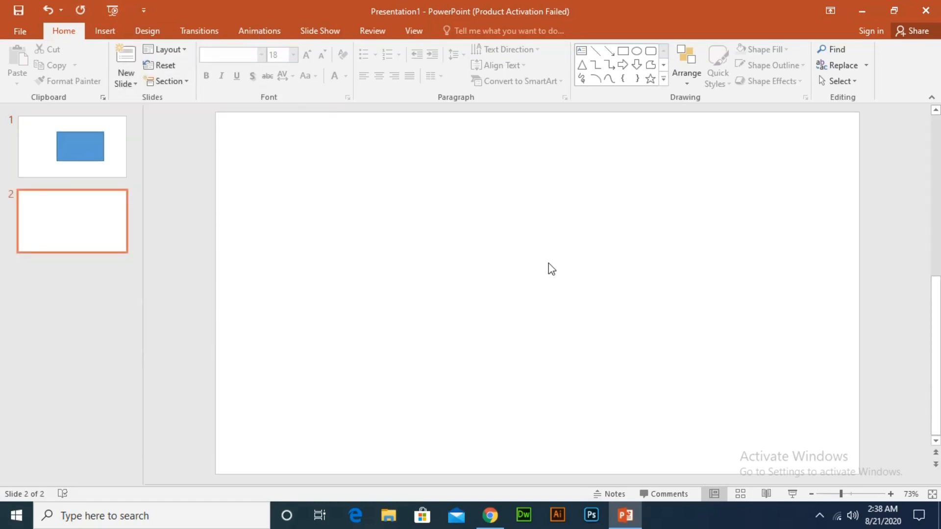
left_click(637, 51)
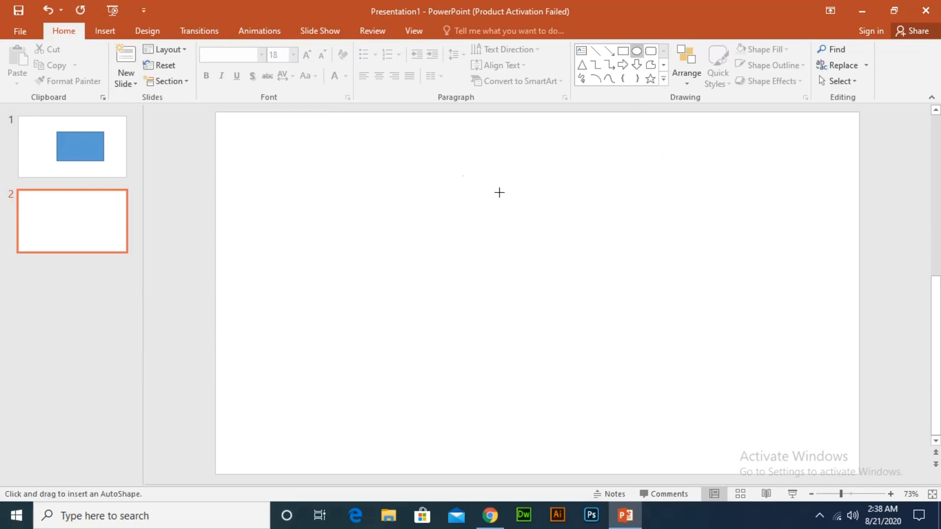
left_click_drag(522, 242, 684, 406)
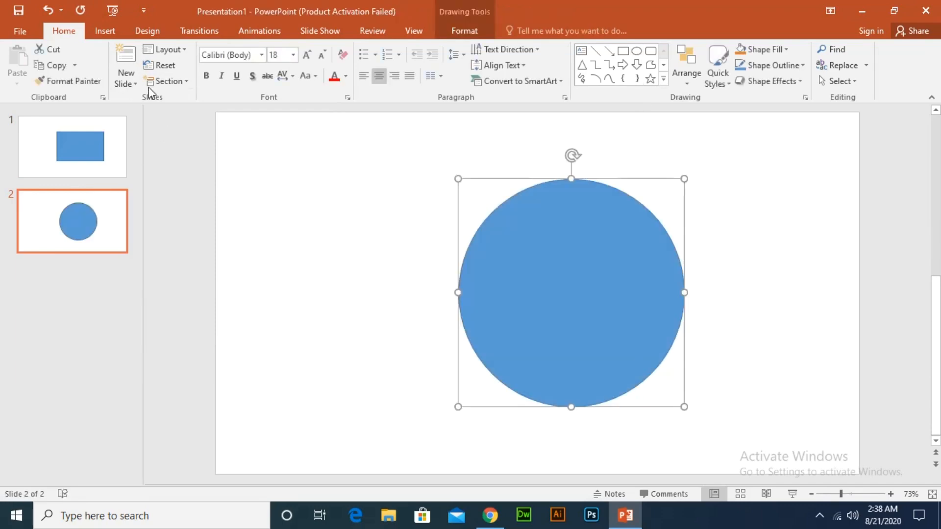
Add a third slide with the Blank layout and draw a large isosceles triangle slightly right of its centre.
left_click(137, 78)
left_click(147, 267)
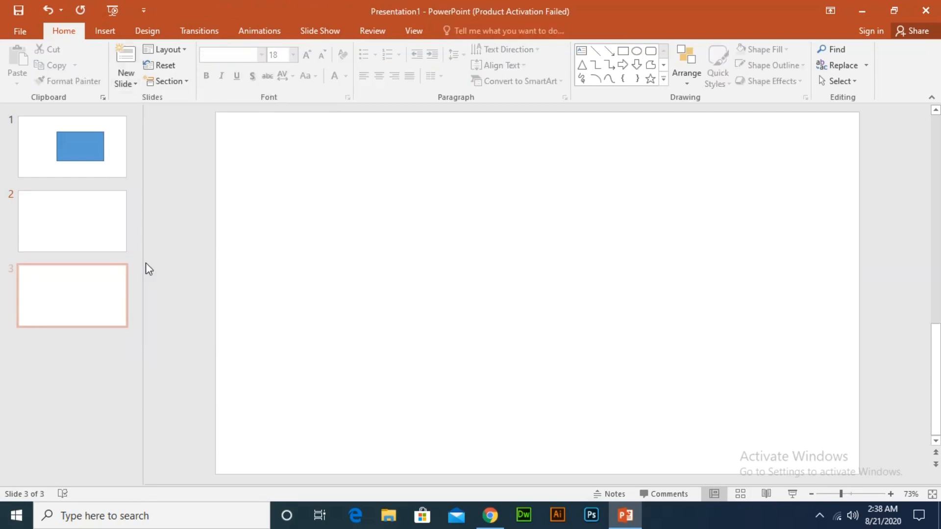
left_click(581, 65)
left_click_drag(445, 196, 719, 411)
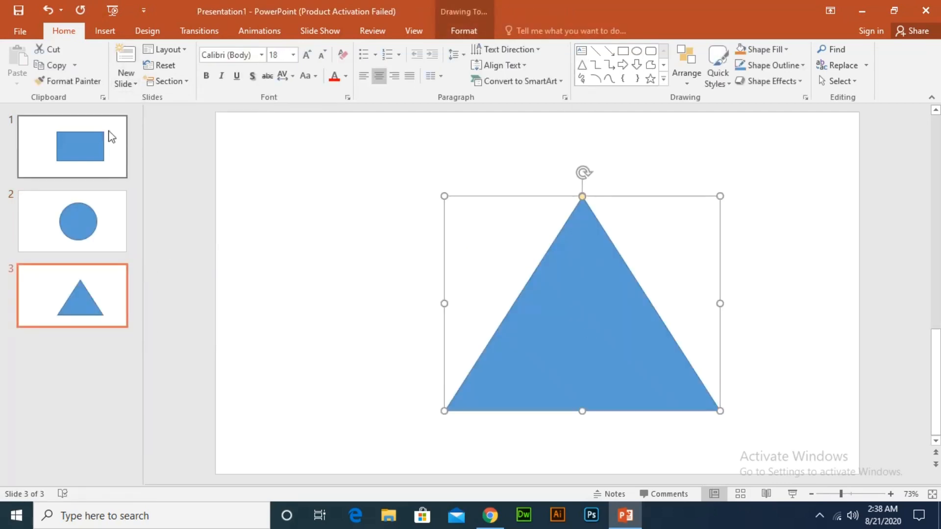
Play the slide show from the beginning through all three slides, exit it, and return to slide 1.
left_click(113, 10)
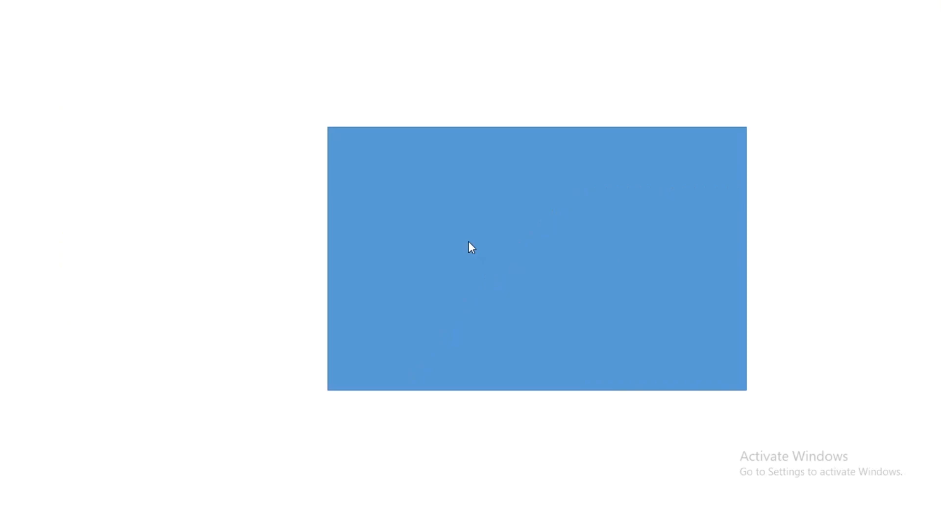
left_click(469, 241)
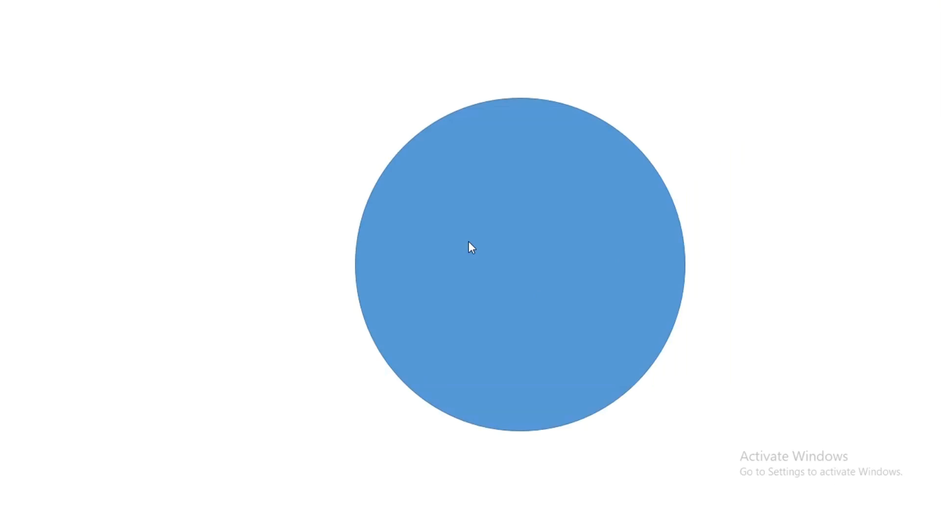
left_click(468, 241)
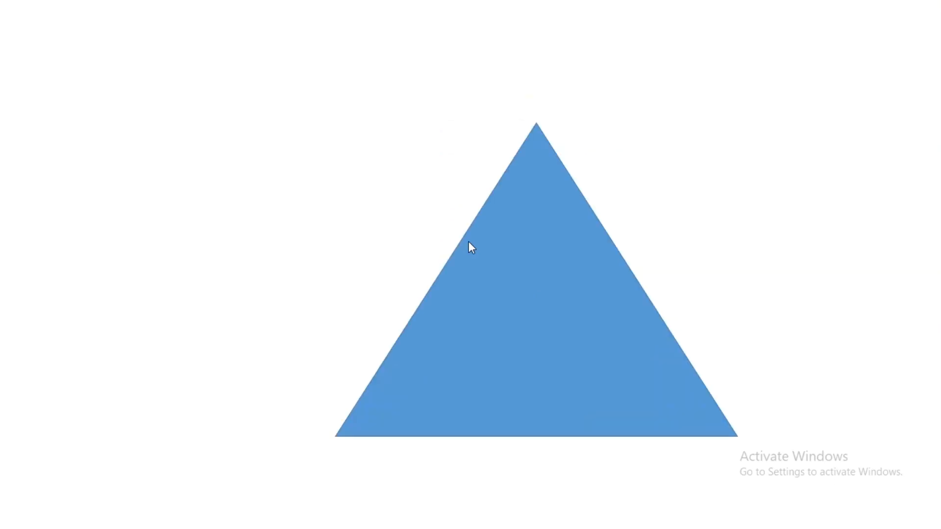
key("Escape")
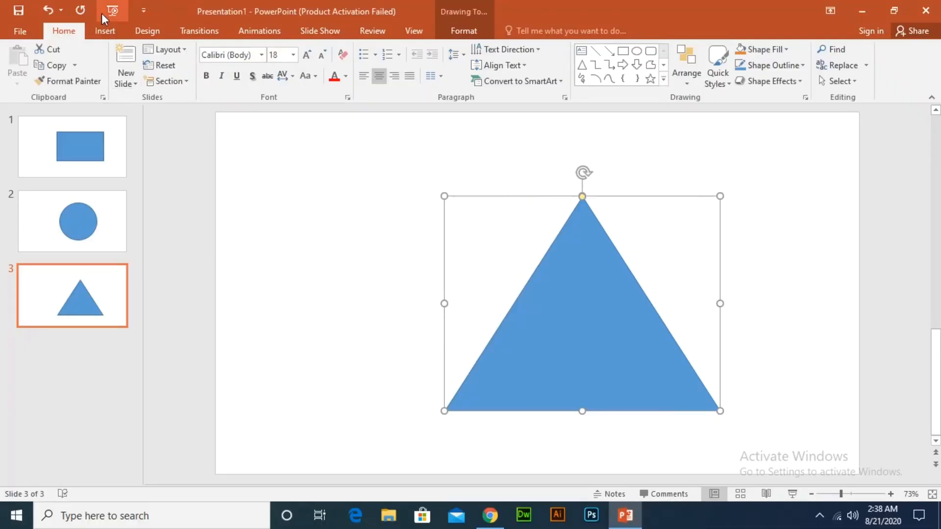
left_click(105, 164)
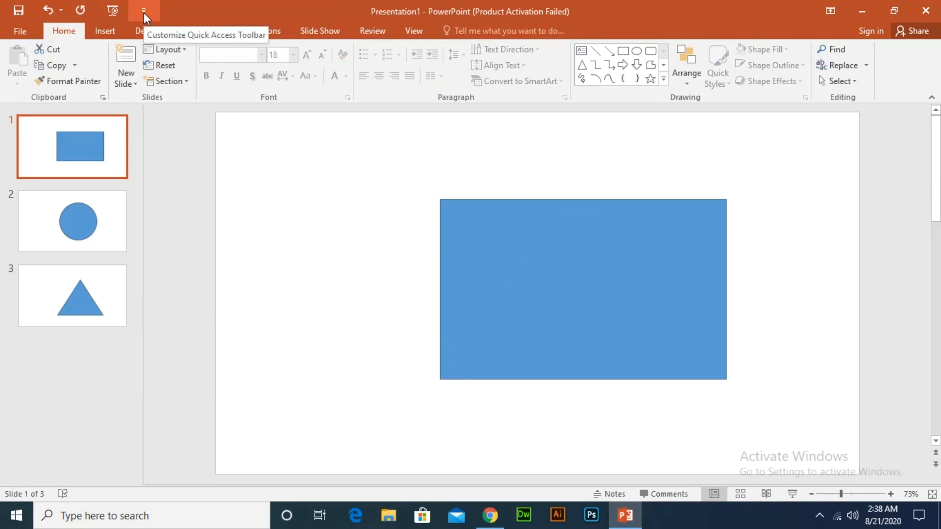
Add the New and Quick Print commands to the Quick Access Toolbar.
left_click(143, 14)
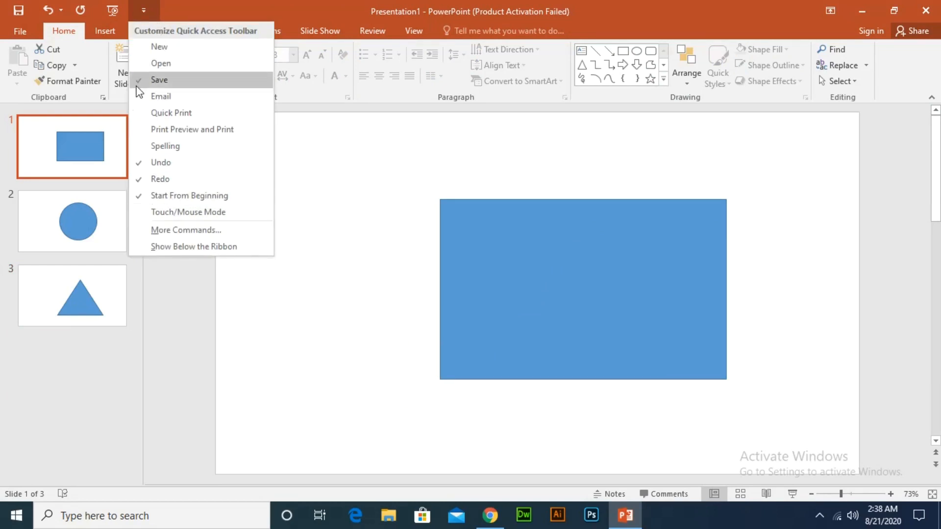
left_click(167, 49)
left_click(177, 9)
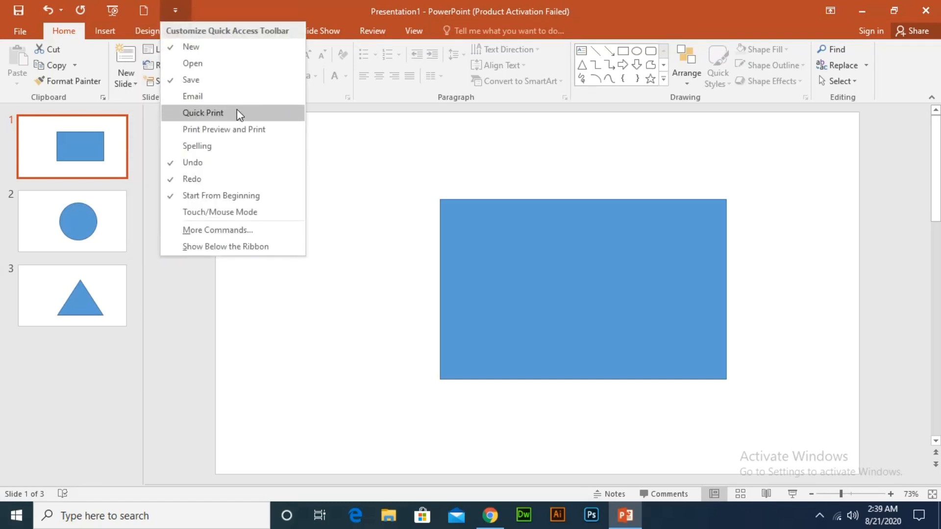
left_click(209, 114)
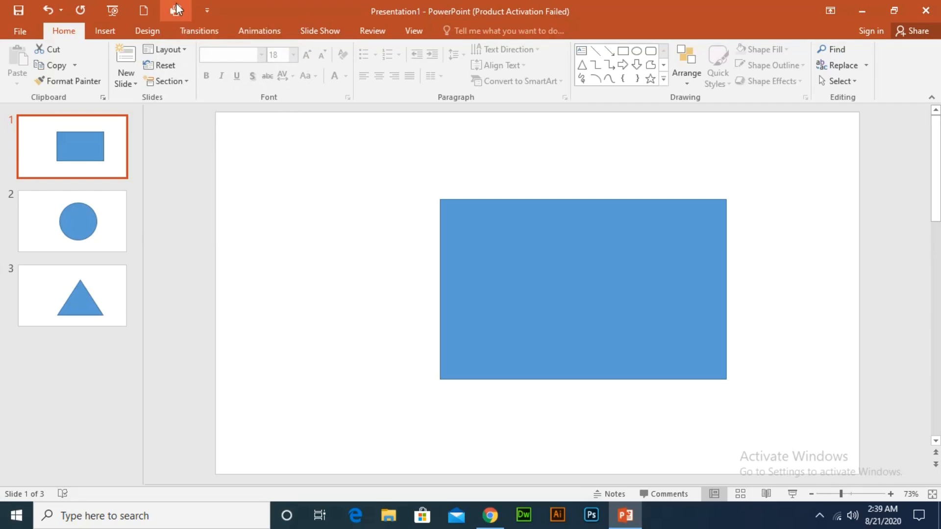
Remove the Quick Print and New commands from the Quick Access Toolbar.
right_click(177, 8)
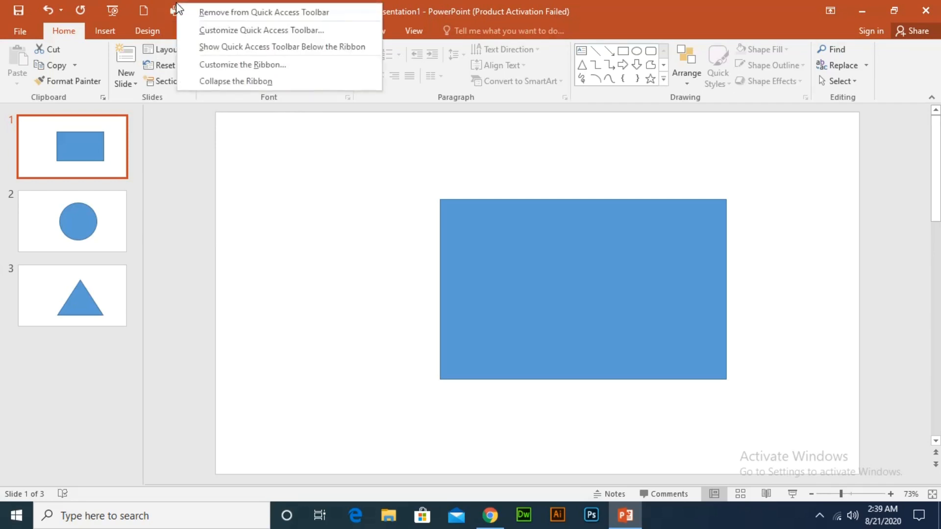
left_click(223, 12)
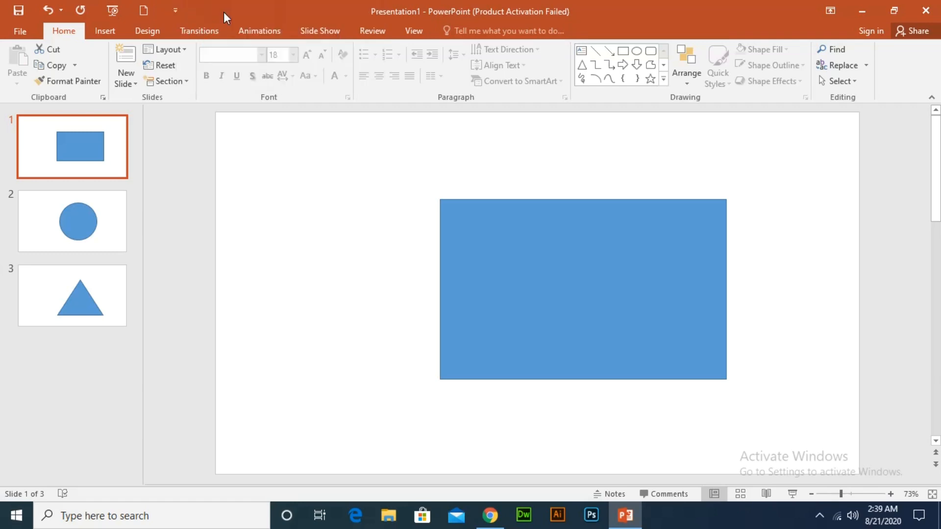
right_click(143, 12)
left_click(162, 17)
Set the ribbon to Show Tabs, briefly view the Transitions commands, and switch back to Show Tabs and Commands.
left_click(833, 7)
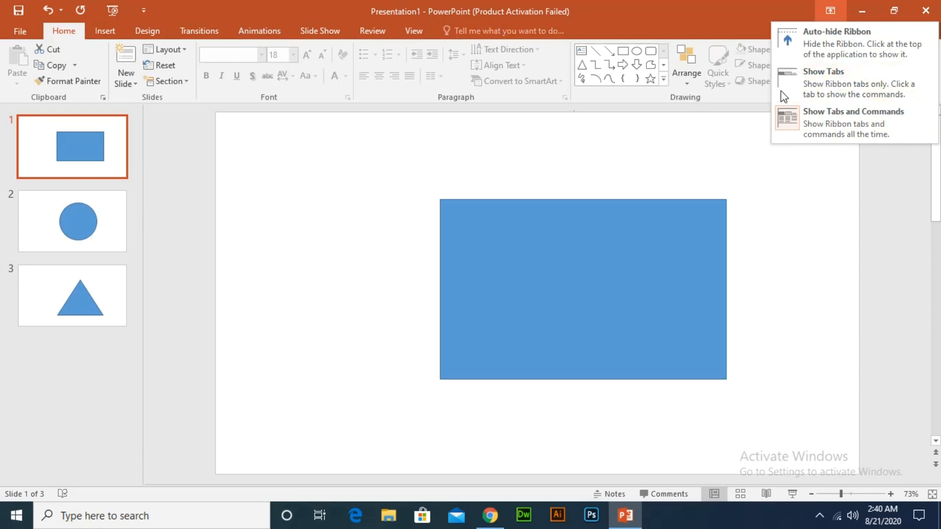
left_click(849, 95)
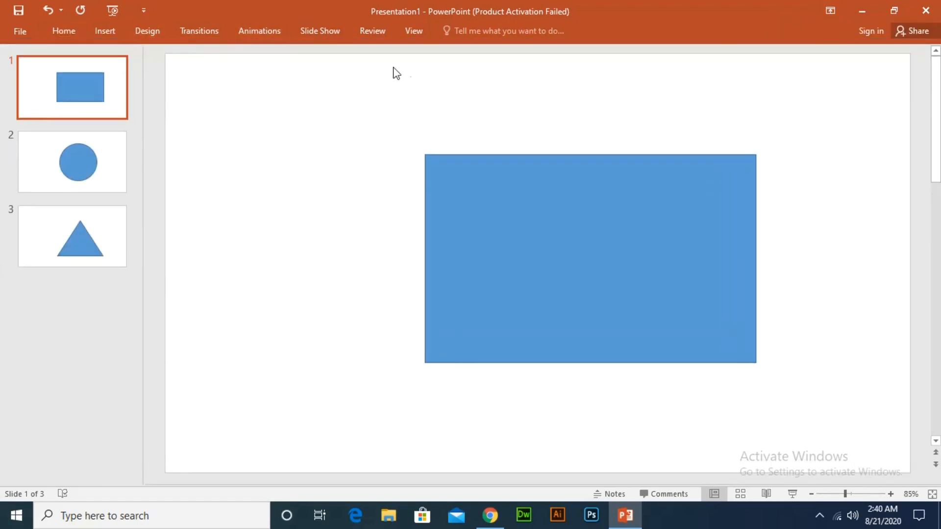
left_click(203, 34)
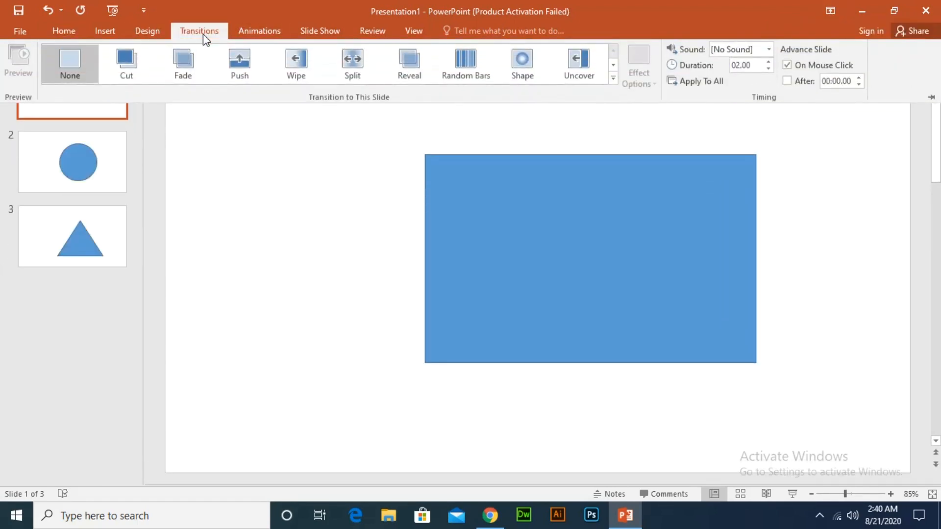
left_click(307, 154)
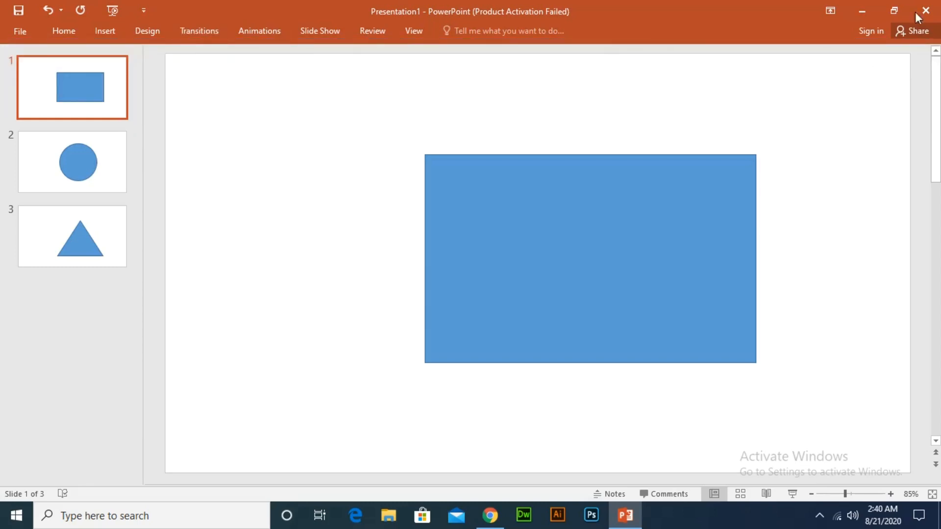
left_click(829, 10)
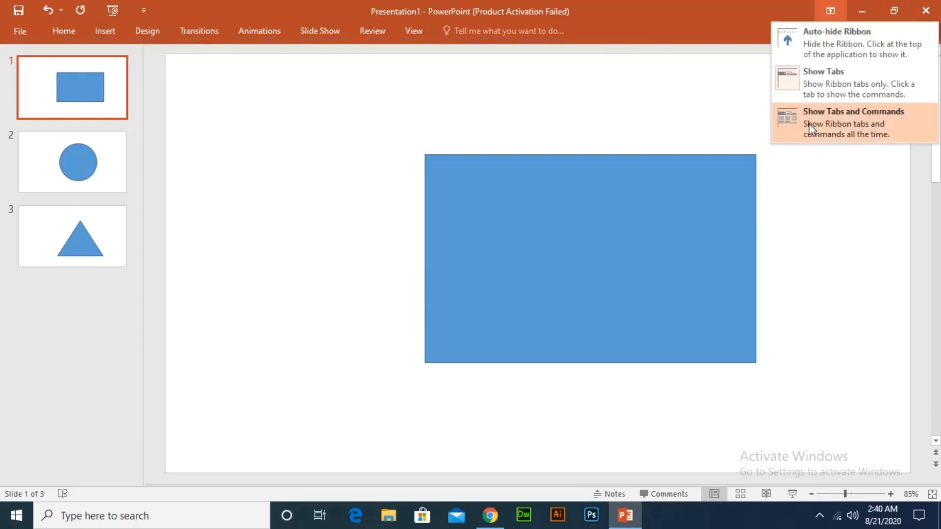
left_click(843, 111)
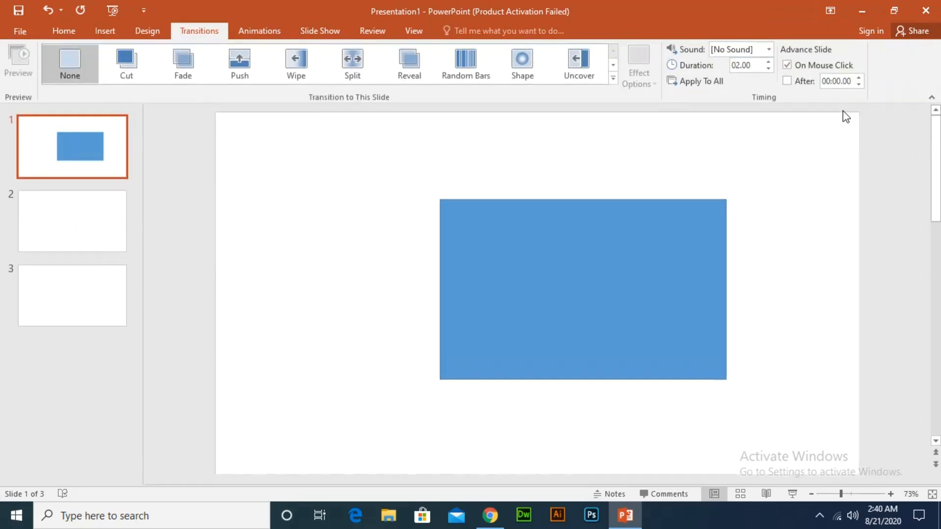
View the Insert commands and return to the Home commands.
left_click(65, 33)
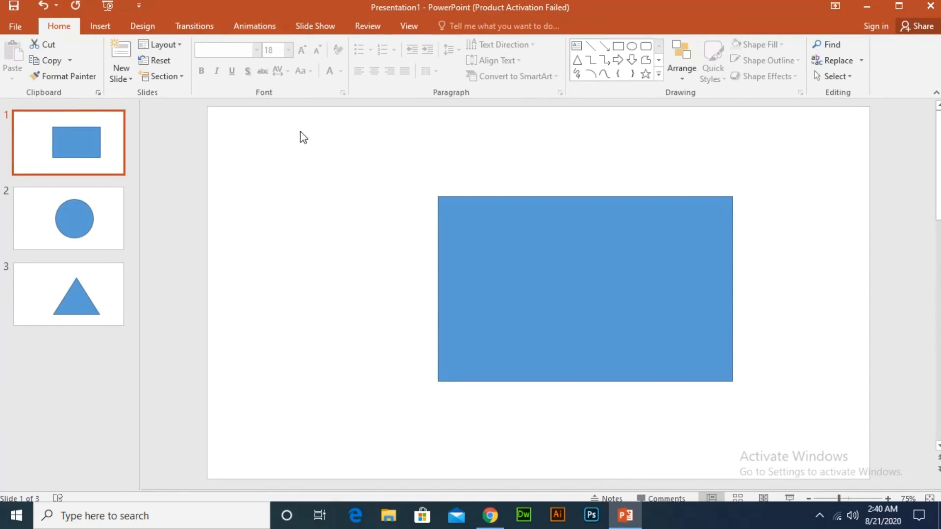
left_click(282, 23)
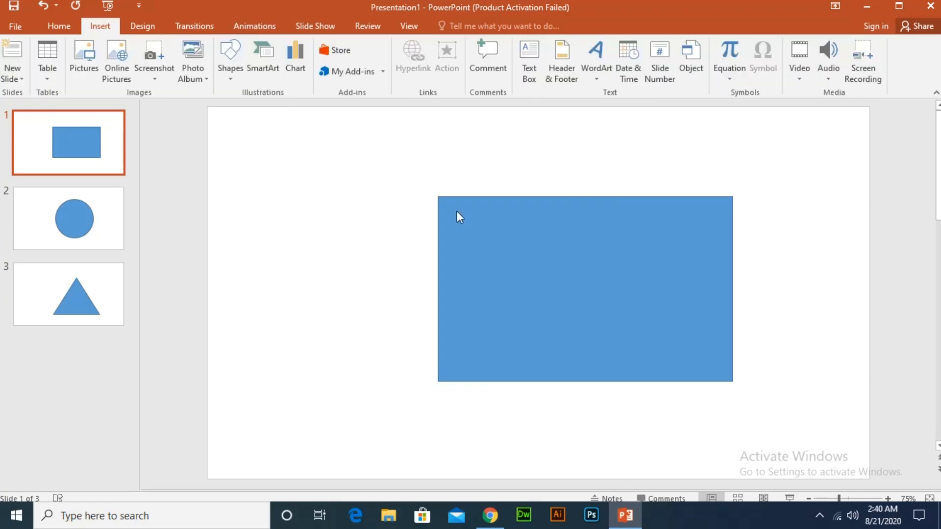
left_click(56, 26)
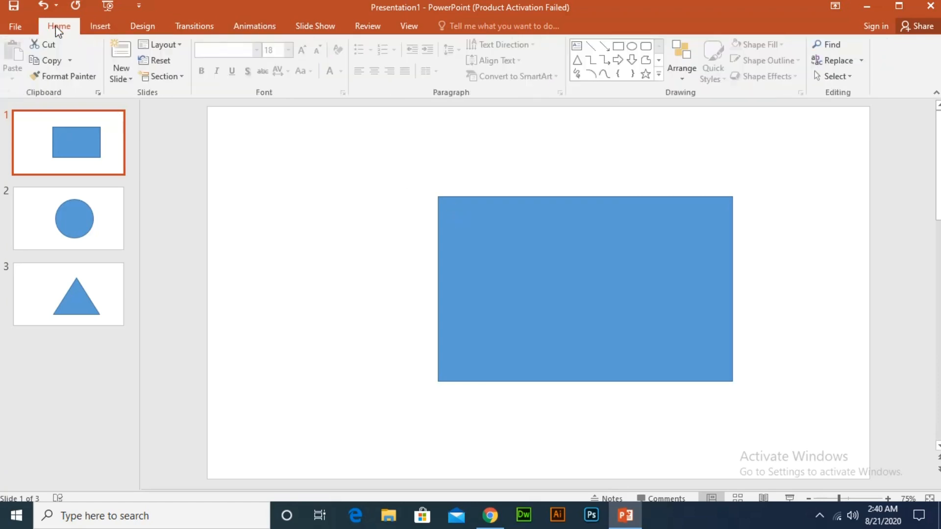
Collapse the ribbon to its tabs and maximize the window before restoring Show Tabs and Commands.
double_click(56, 28)
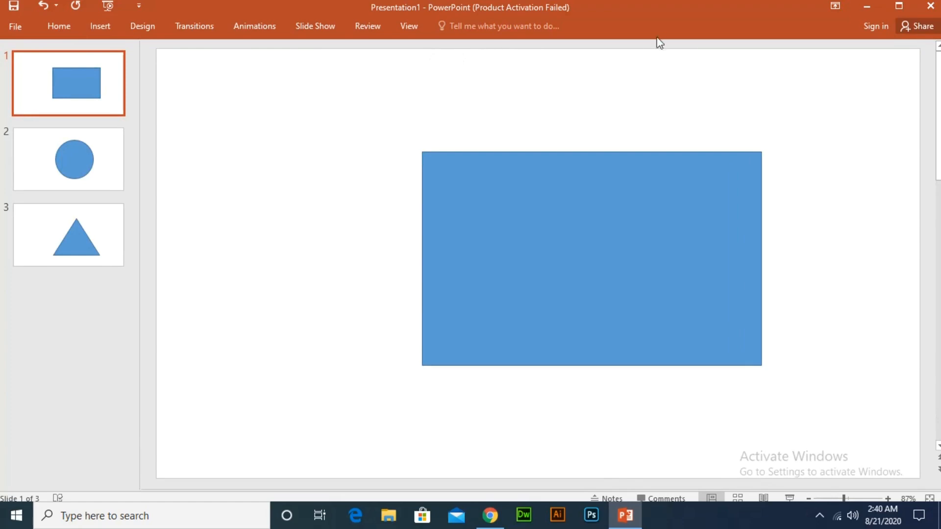
double_click(663, 25)
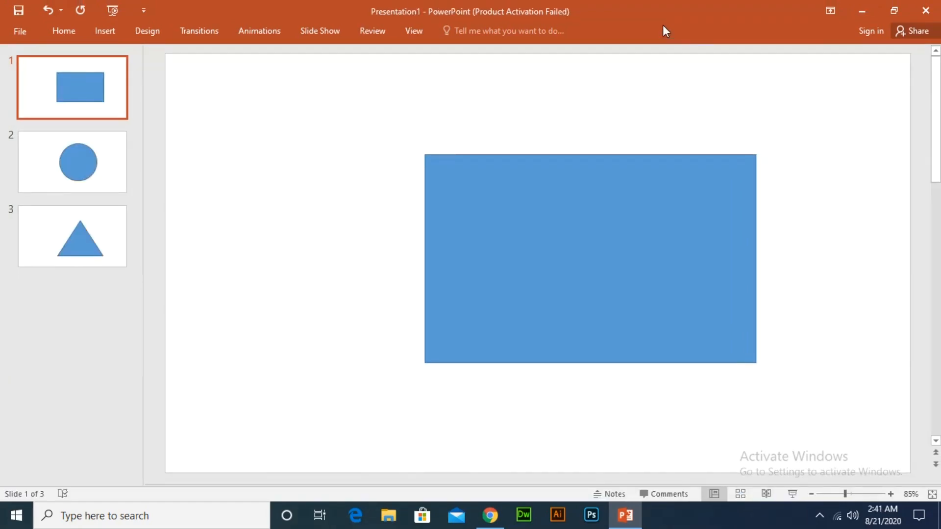
left_click(829, 10)
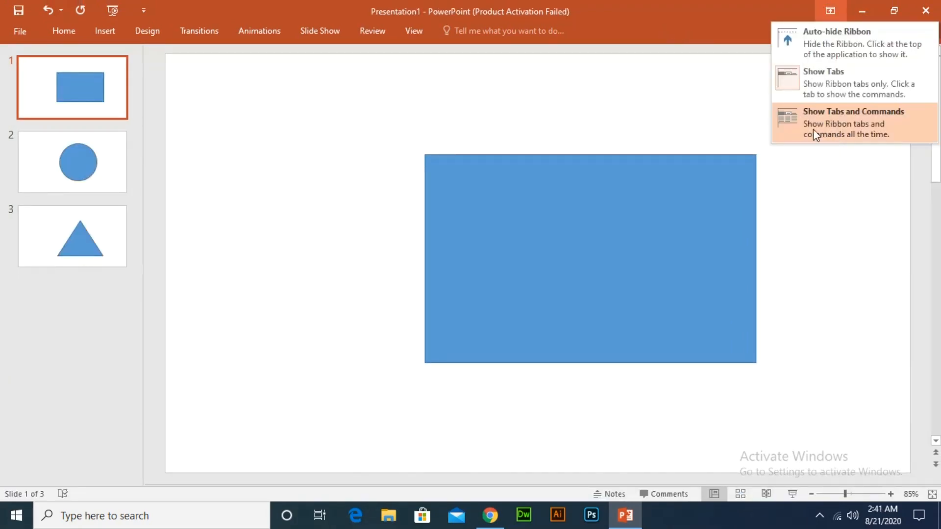
left_click(833, 135)
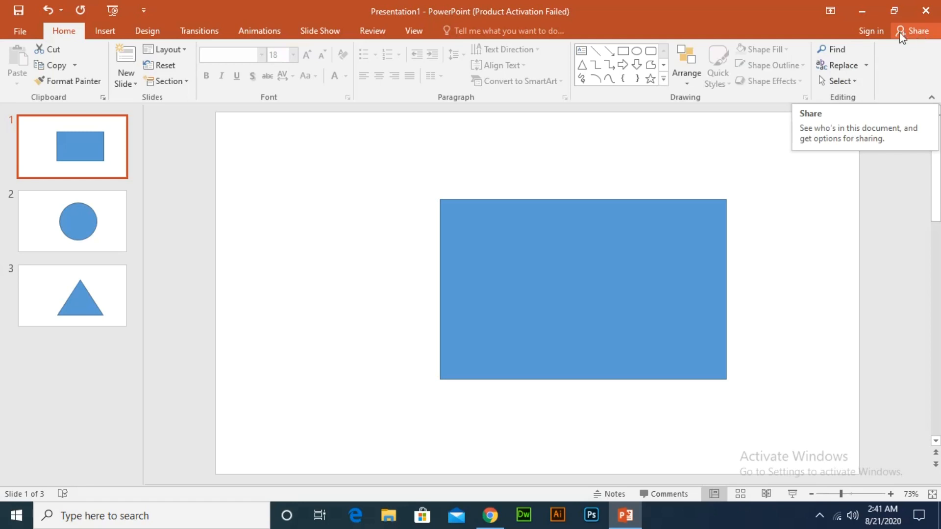
View the presentation's sharing options and close them.
left_click(915, 30)
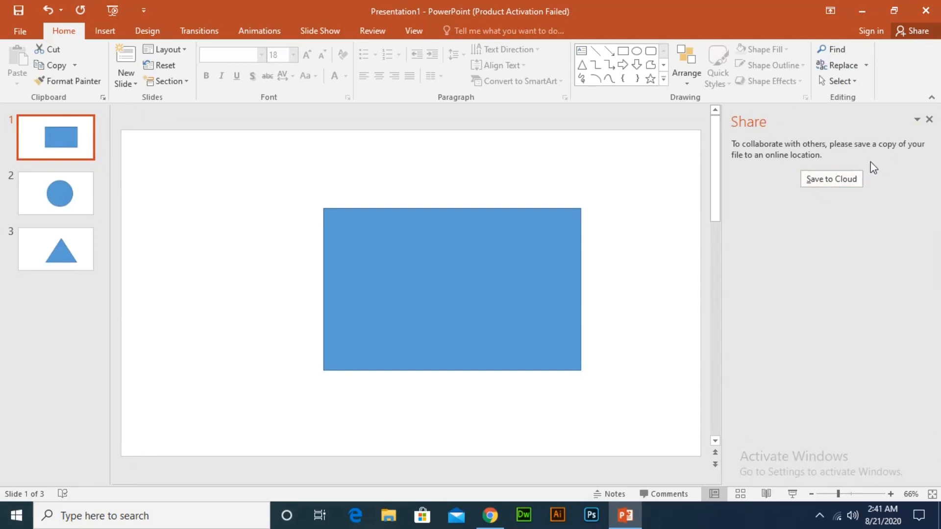
left_click(929, 120)
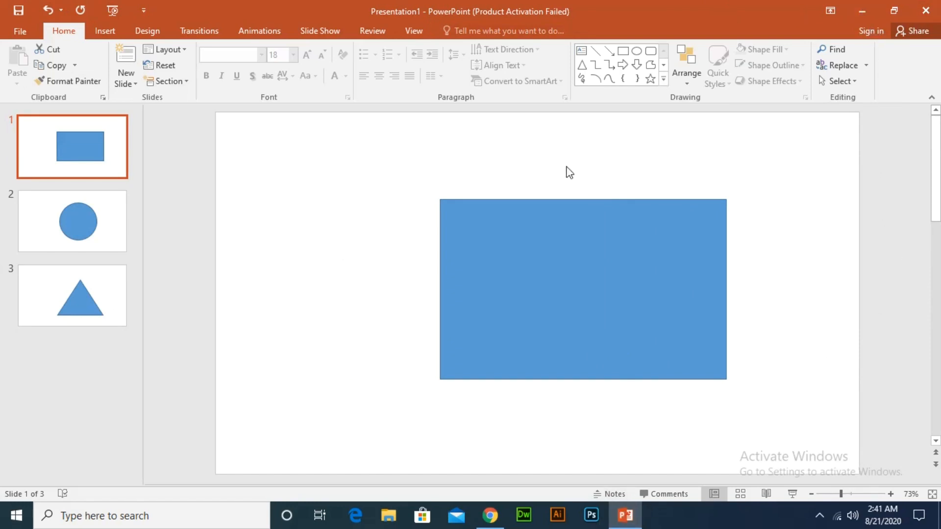
Show the notes area under slide 1 and enter the note "It's a powerpoint presentation".
left_click(607, 498)
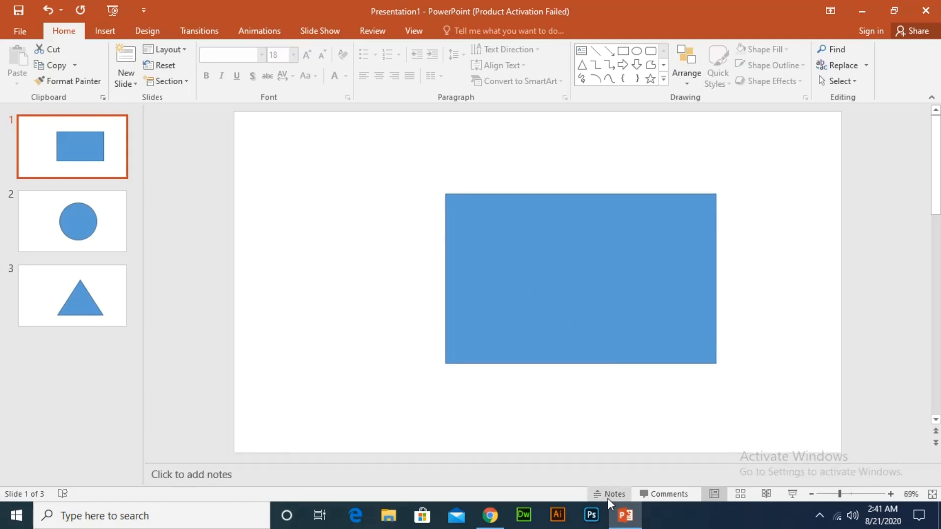
left_click(192, 475)
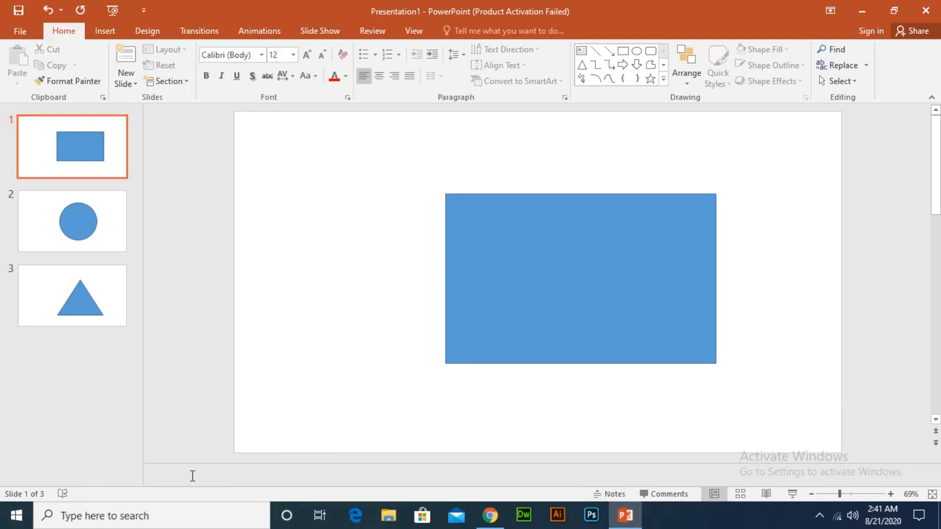
type("It's a ")
type("powerpoint")
type(" pres")
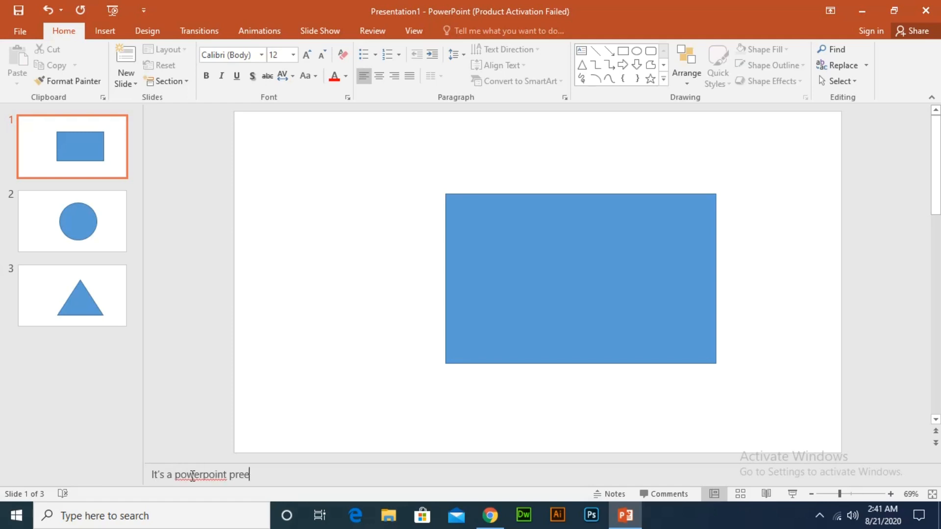
key("BackSpace")
key("BackSpace")
type("esentation")
Erase the note text of slide 1 and hide the notes area.
key("BackSpace")
key("BackSpace")
key("BackSpace")
key("BackSpace")
key("BackSpace")
key("BackSpace")
key("BackSpace")
key("BackSpace")
key("BackSpace")
key("BackSpace")
key("BackSpace")
key("BackSpace")
key("BackSpace")
key("BackSpace")
key("BackSpace")
key("BackSpace")
key("BackSpace")
key("BackSpace")
key("BackSpace")
key("BackSpace")
left_click(610, 493)
Show the comments and start a new comment on slide 1.
left_click(662, 494)
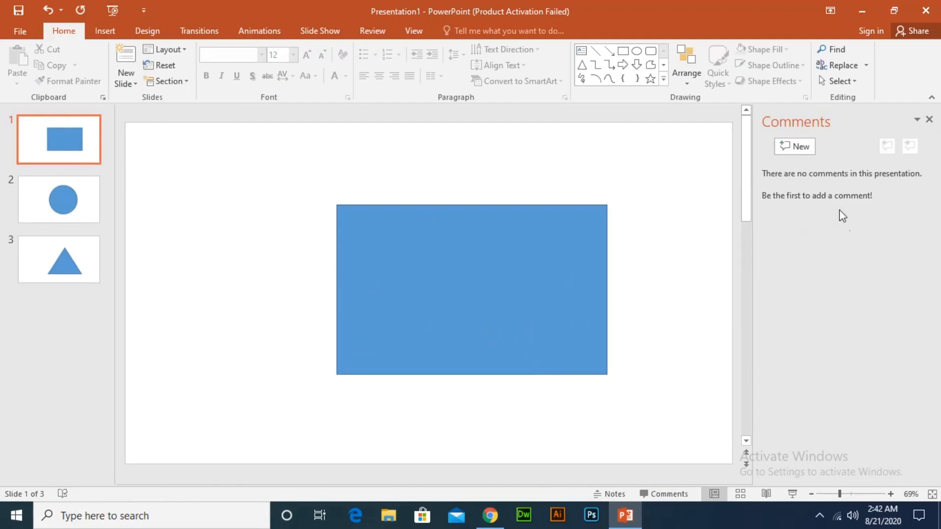
left_click(794, 145)
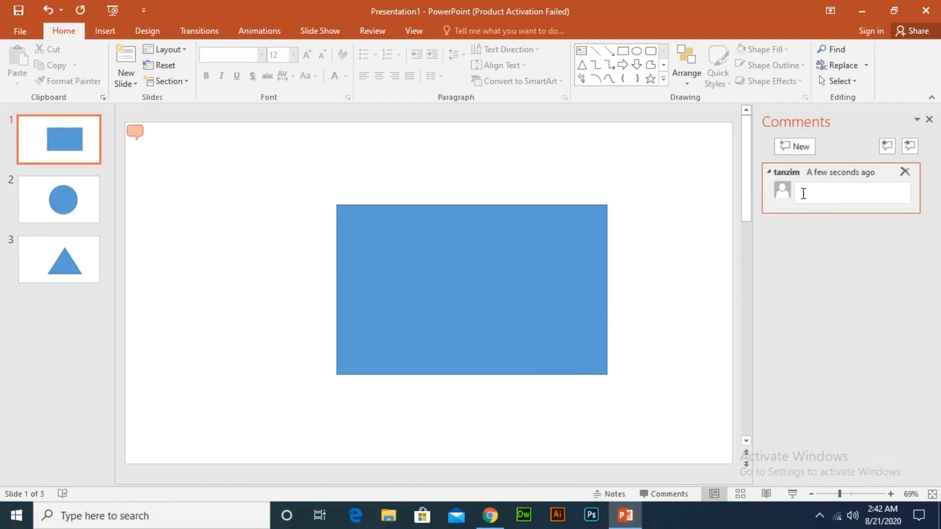